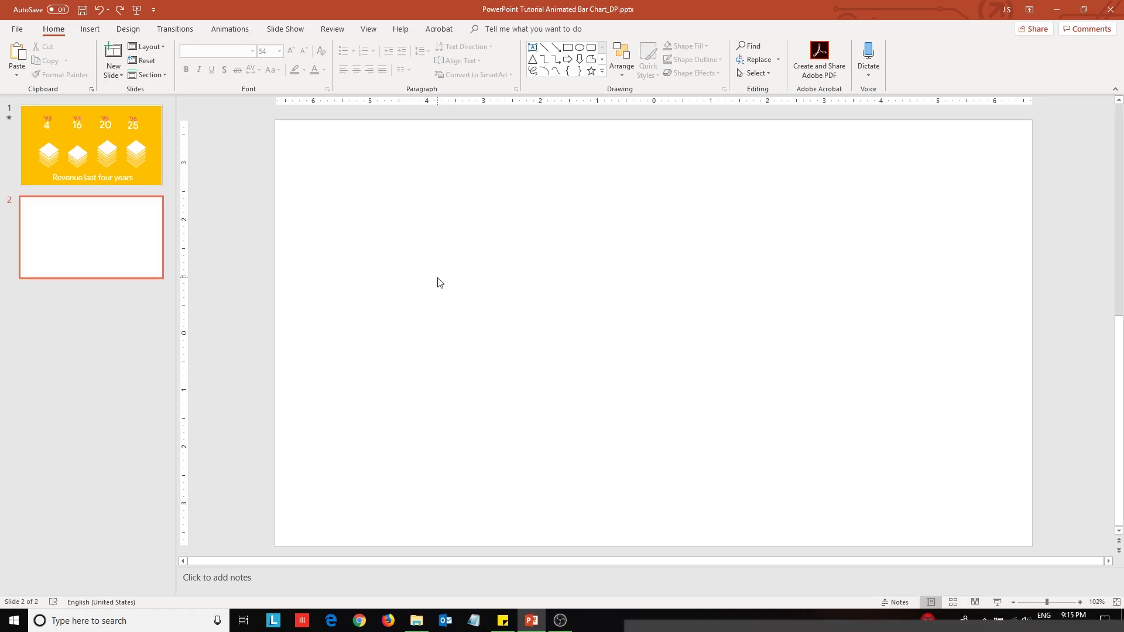
# Step: Fill the second slide's background with solid gold using Format Background
pyautogui.click(128, 28)
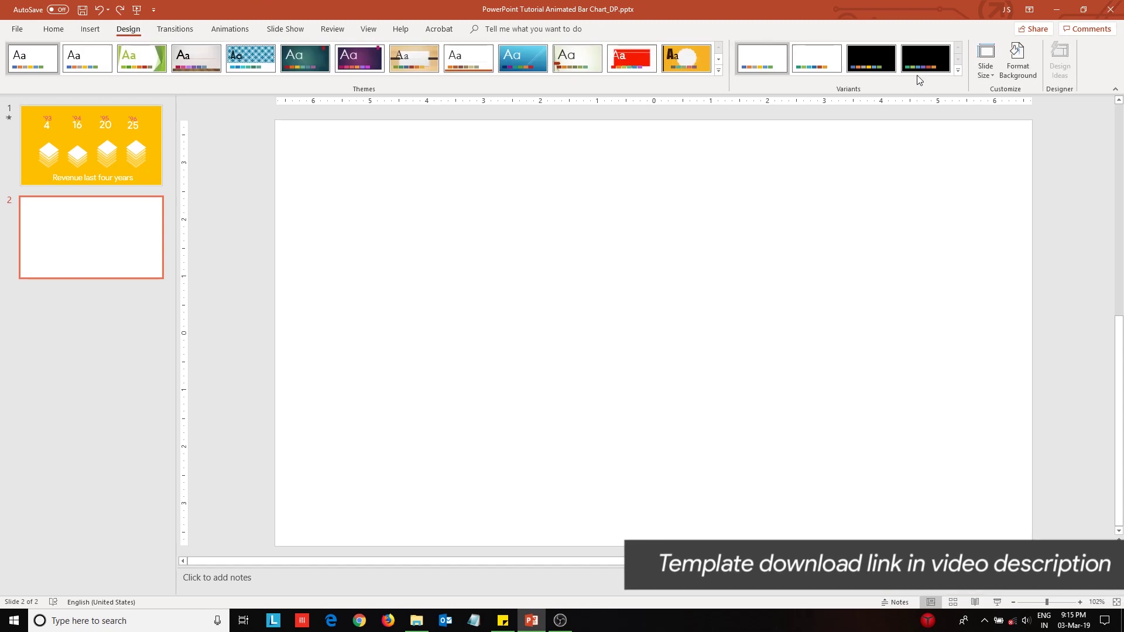
pyautogui.click(1019, 70)
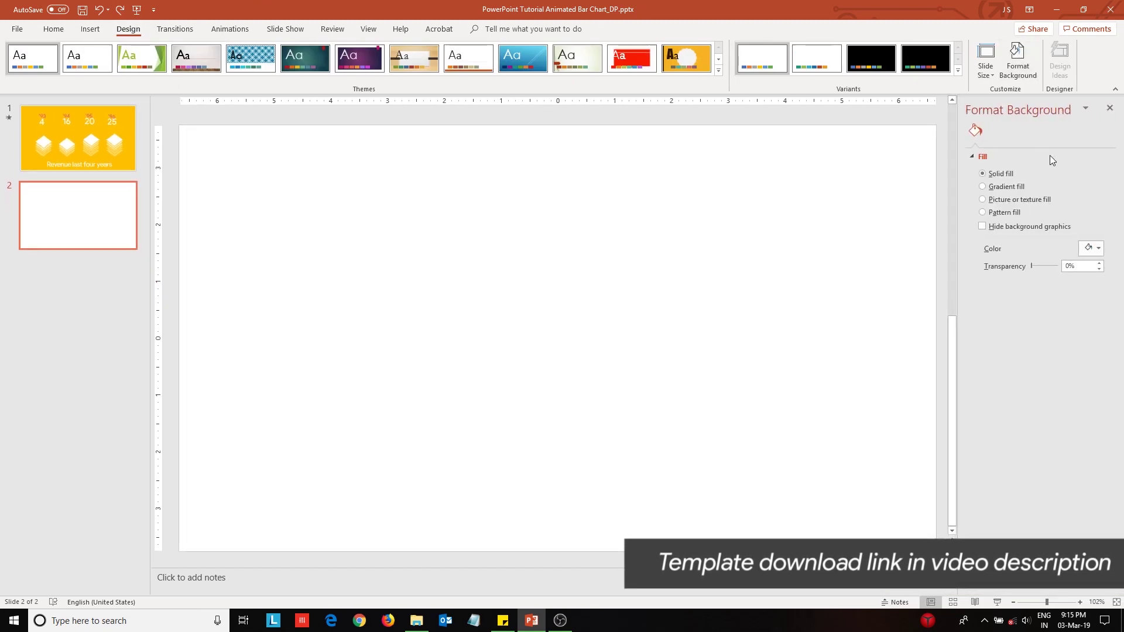
pyautogui.click(1093, 249)
pyautogui.click(1097, 288)
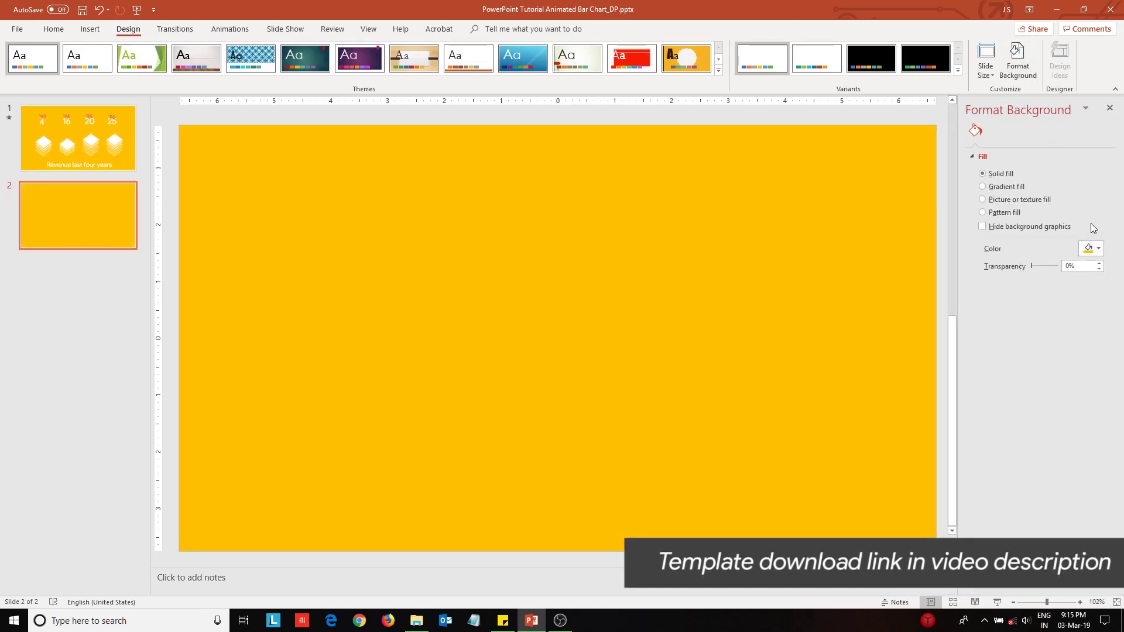
pyautogui.click(1110, 107)
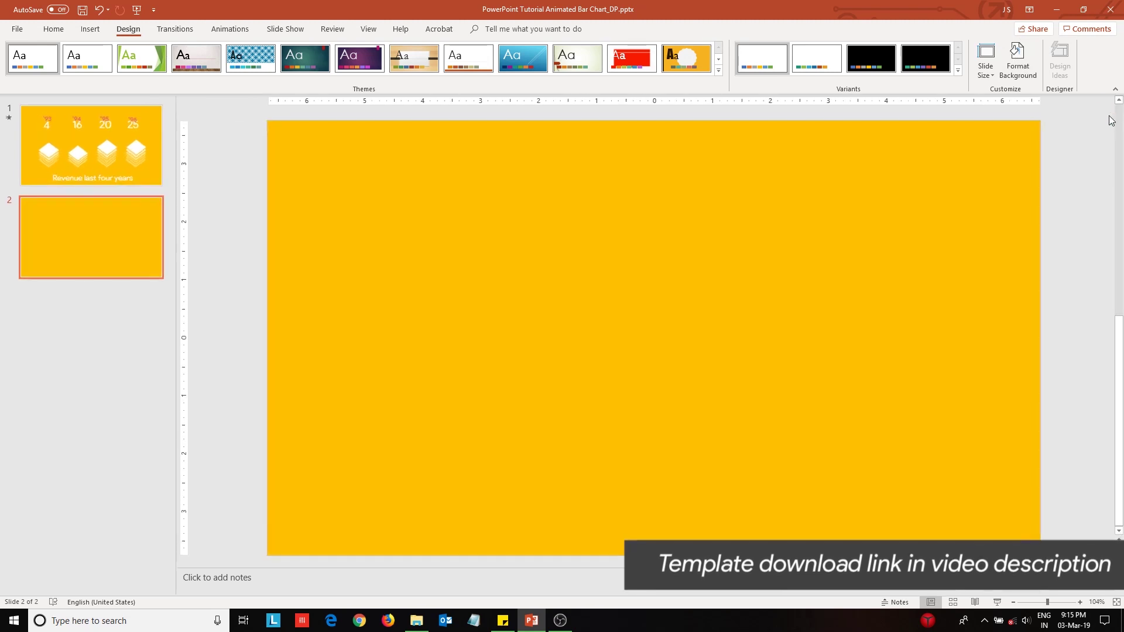
pyautogui.click(90, 29)
# Step: Draw a diamond, size it 1.5" high by 2" wide, and move it lower left
pyautogui.click(215, 64)
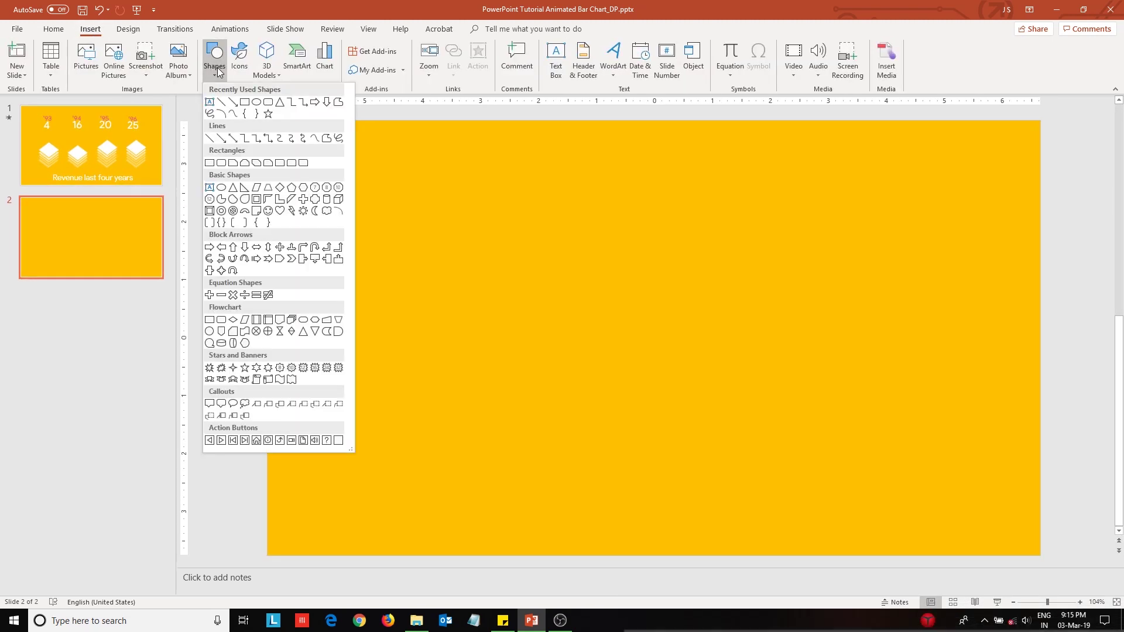
pyautogui.click(280, 188)
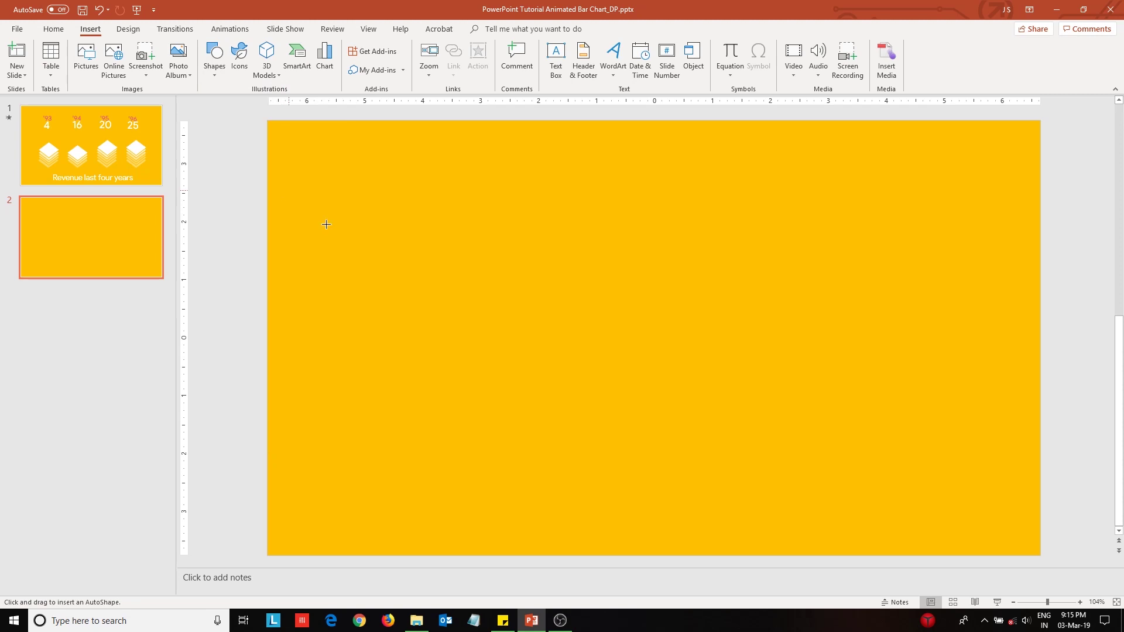
pyautogui.moveTo(396, 319)
pyautogui.mouseDown()
pyautogui.moveTo(475, 374)
pyautogui.moveTo(488, 406)
pyautogui.mouseUp()
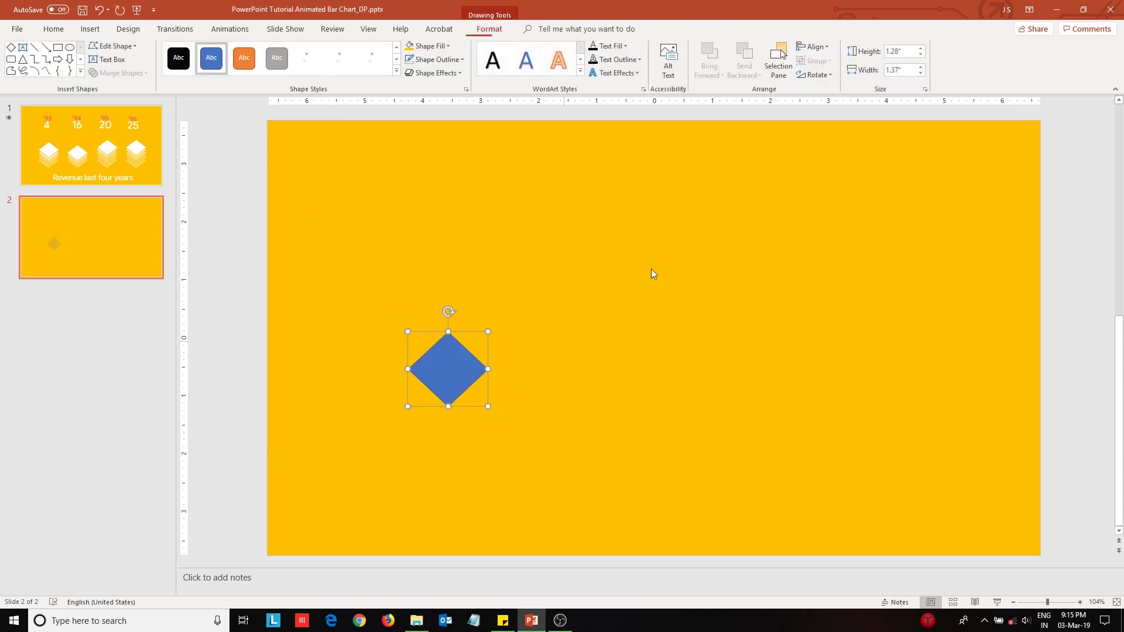
pyautogui.click(921, 48)
pyautogui.click(921, 49)
pyautogui.click(921, 49)
pyautogui.click(921, 67)
pyautogui.click(922, 67)
pyautogui.click(921, 68)
pyautogui.click(921, 68)
pyautogui.click(922, 67)
pyautogui.click(921, 67)
pyautogui.click(922, 68)
pyautogui.moveTo(471, 362); pyautogui.dragTo(396, 433)
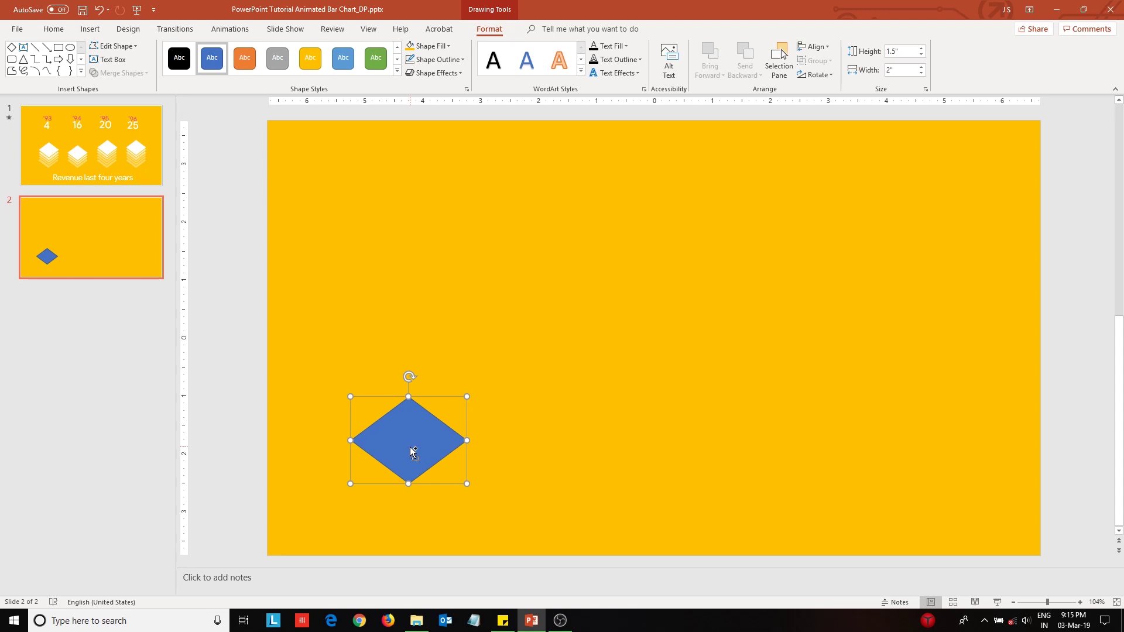
# Step: Duplicate the diamond, delete the copy, and reselect the original
pyautogui.hotkey('ctrl', 'd')
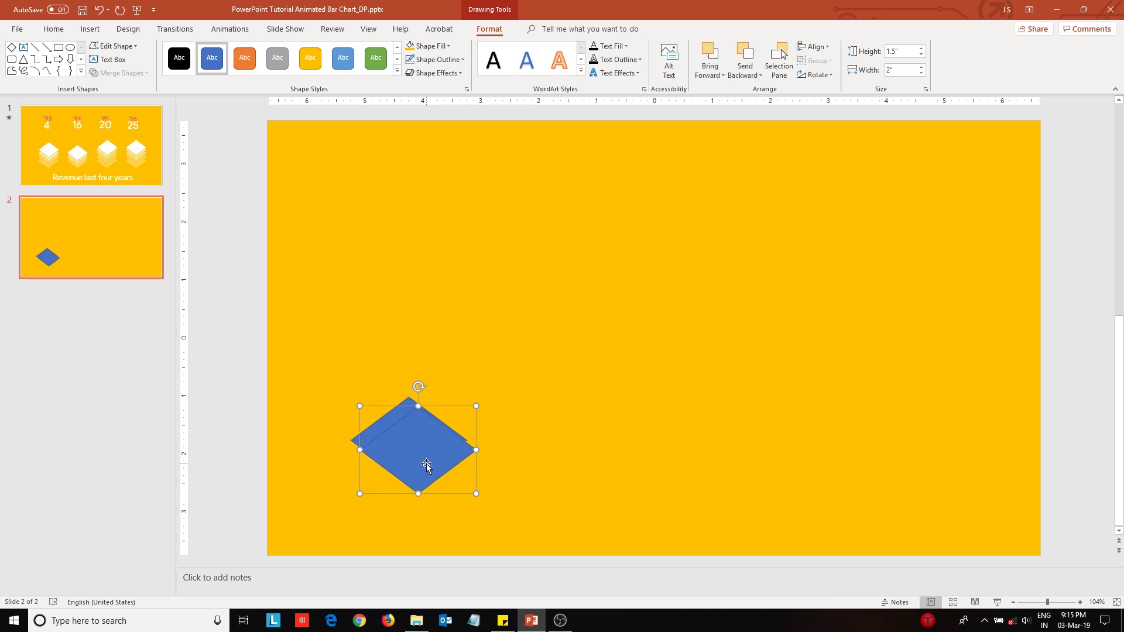
pyautogui.press('Delete')
pyautogui.click(433, 456)
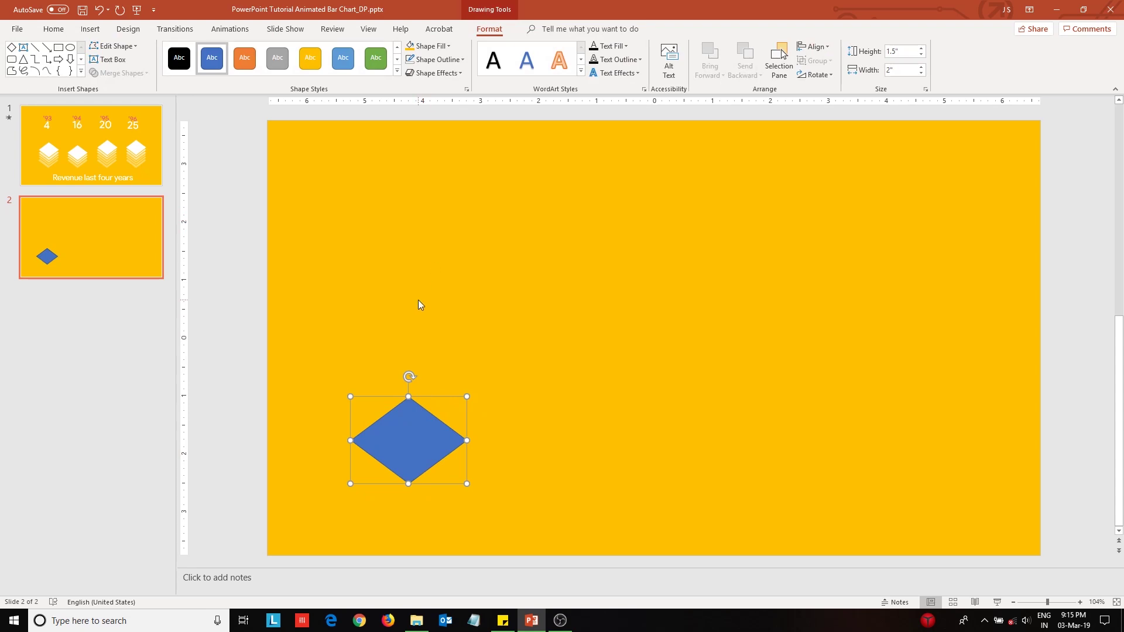
pyautogui.click(228, 30)
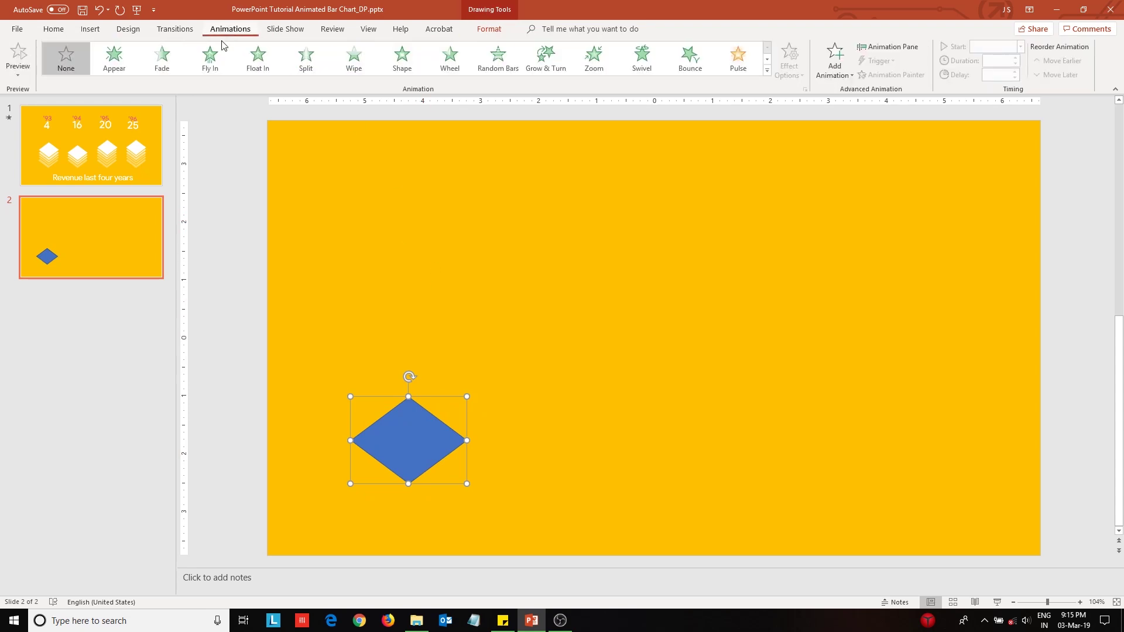
# Step: Give the diamond a Lines motion path set to Up, shortened down onto the diamond
pyautogui.click(888, 46)
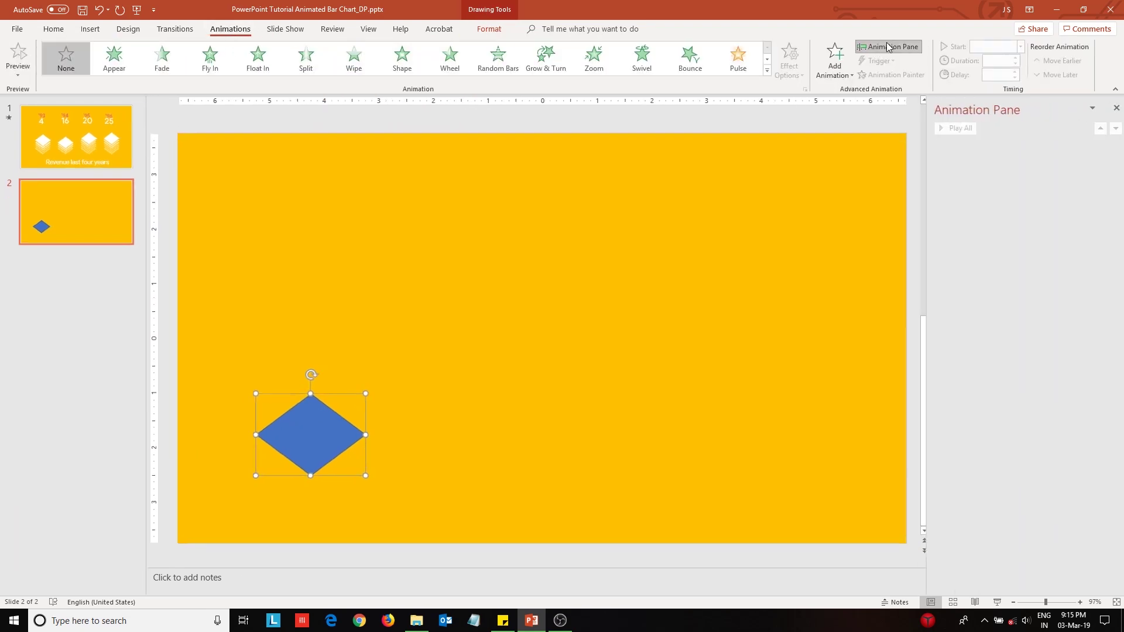
pyautogui.click(767, 71)
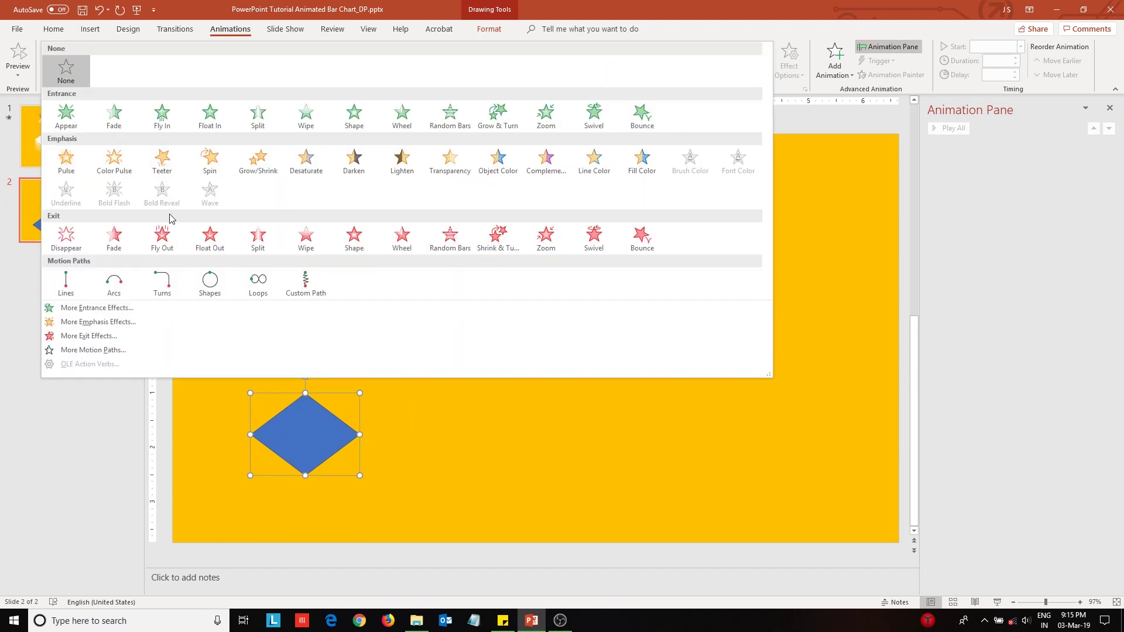
pyautogui.click(73, 295)
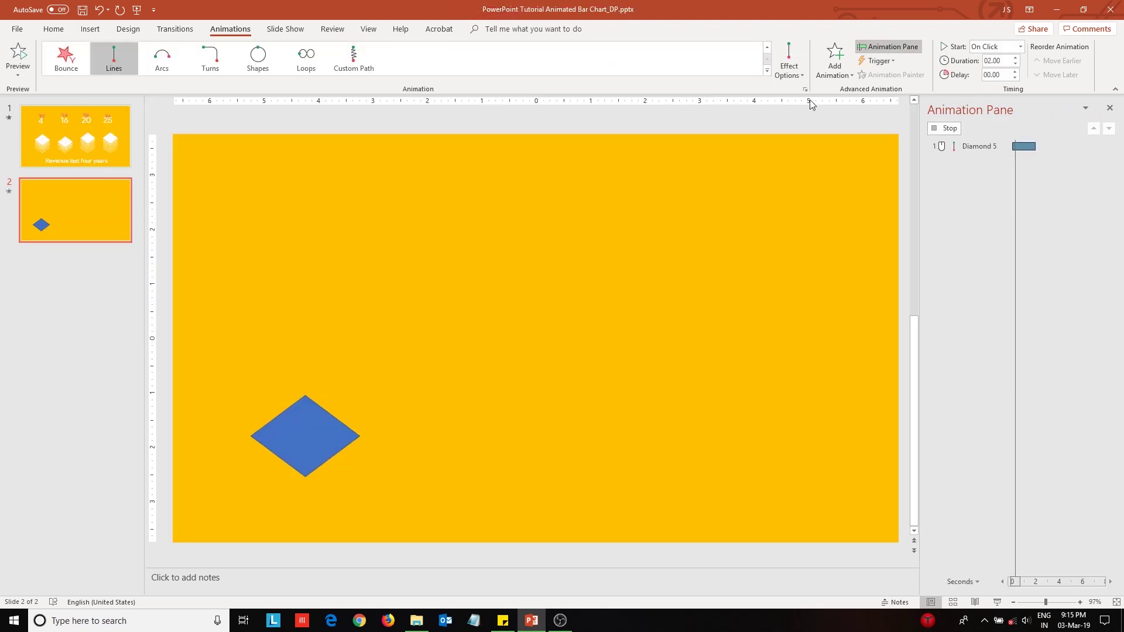
pyautogui.click(795, 69)
pyautogui.click(805, 181)
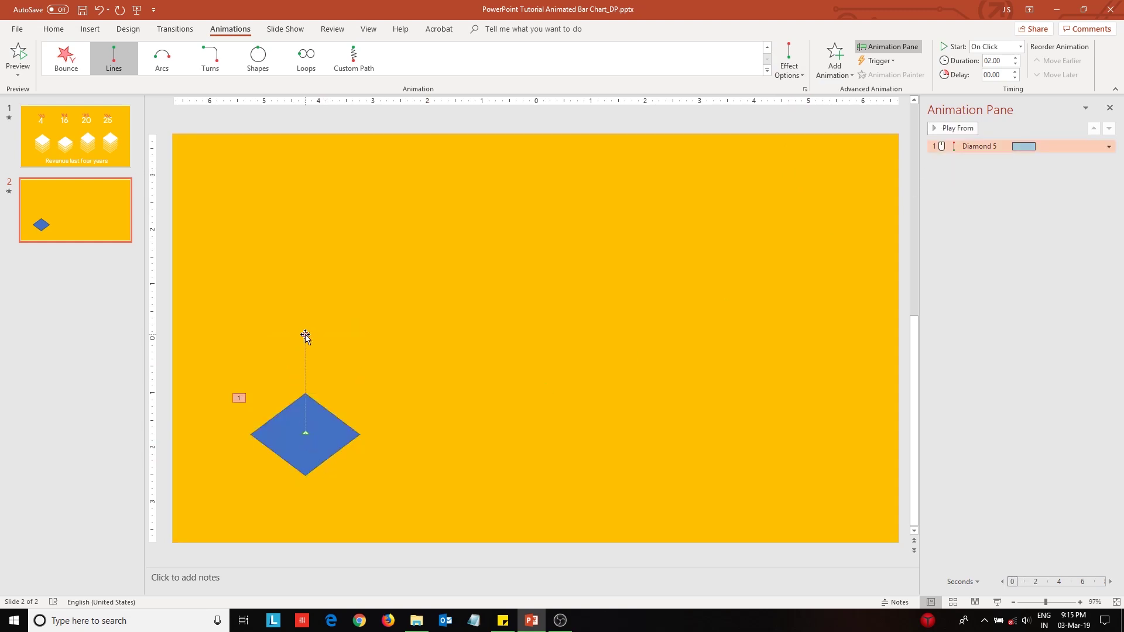
pyautogui.click(305, 335)
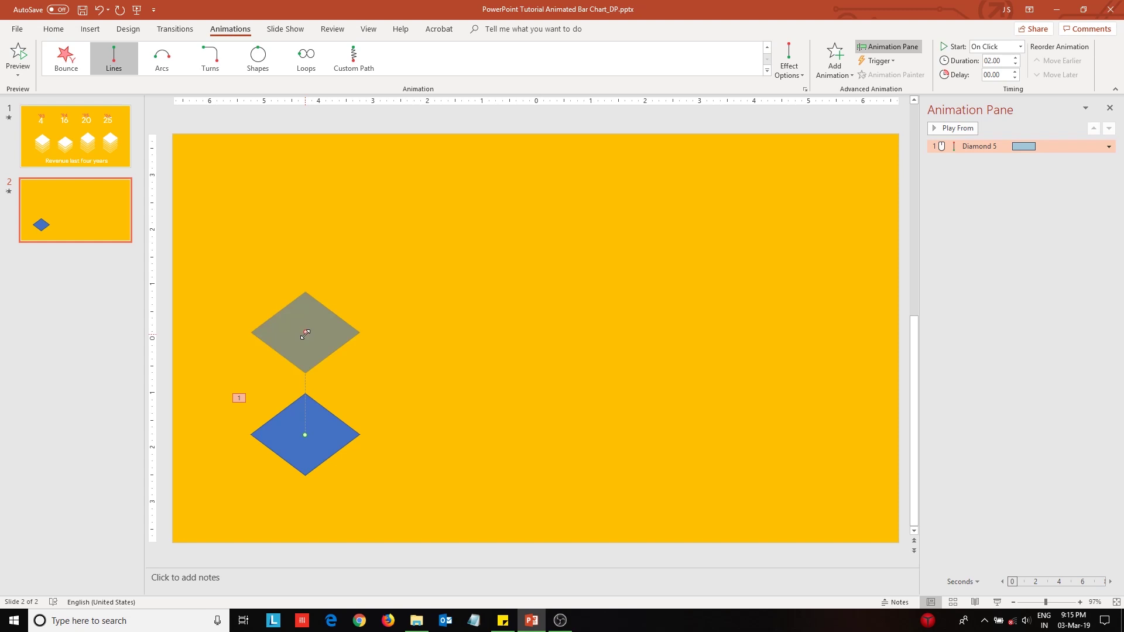
pyautogui.moveTo(305, 334); pyautogui.dragTo(305, 416)
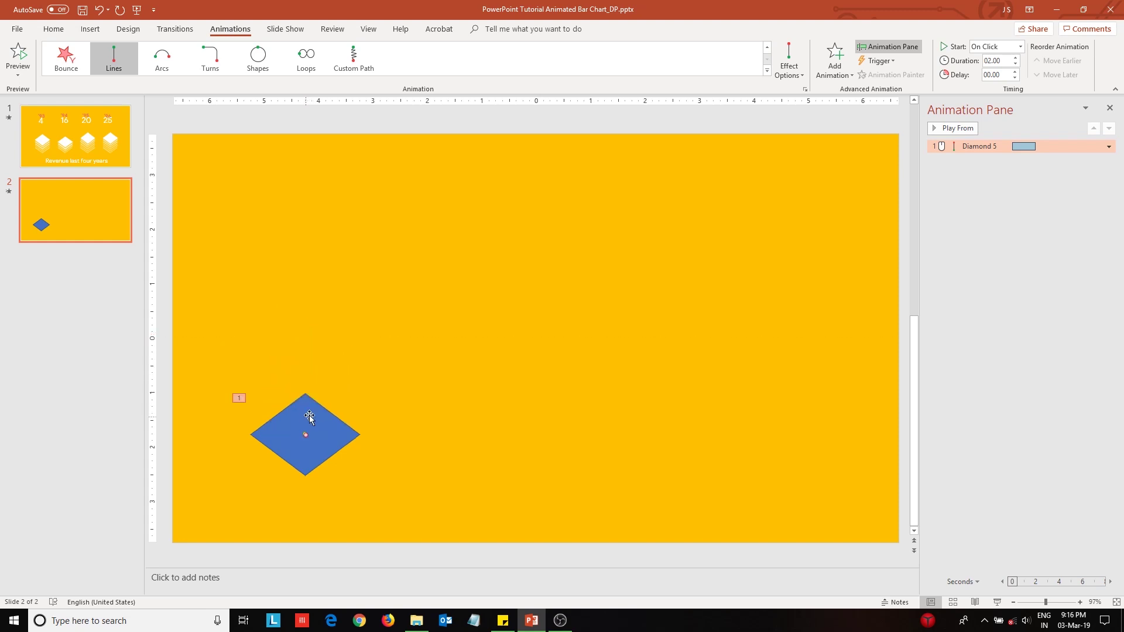
# Step: Zoom to 150% and set the motion path end slightly above the diamond
pyautogui.click(1080, 601)
pyautogui.click(1080, 602)
pyautogui.click(1080, 602)
pyautogui.click(1080, 602)
pyautogui.click(1080, 602)
pyautogui.click(1080, 602)
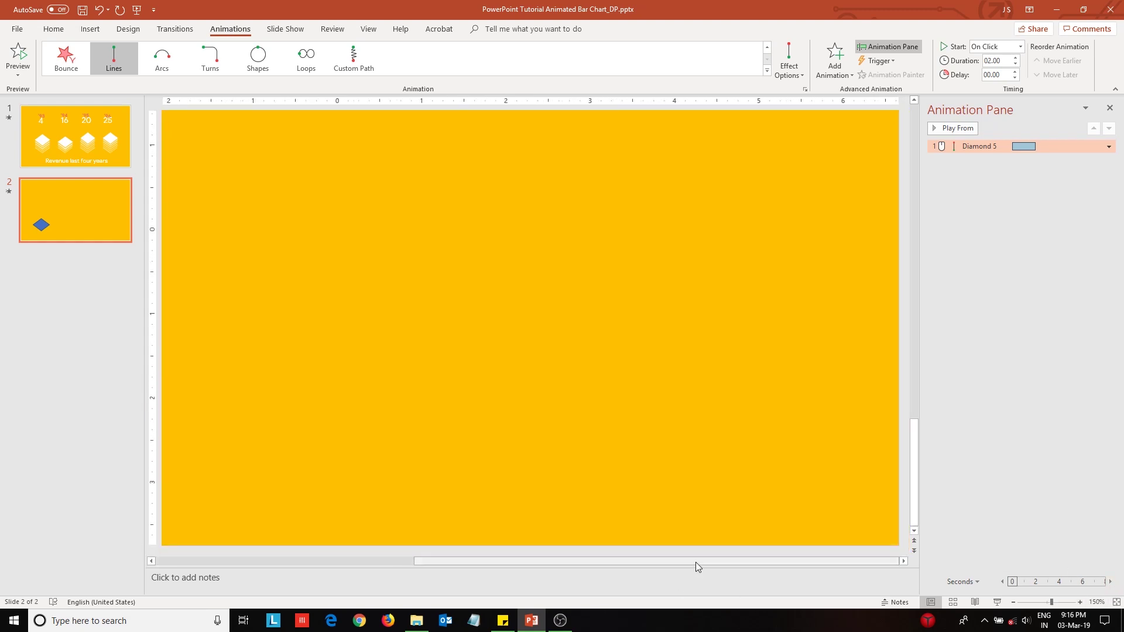
pyautogui.moveTo(697, 562); pyautogui.dragTo(251, 566)
pyautogui.moveTo(377, 380); pyautogui.dragTo(378, 352)
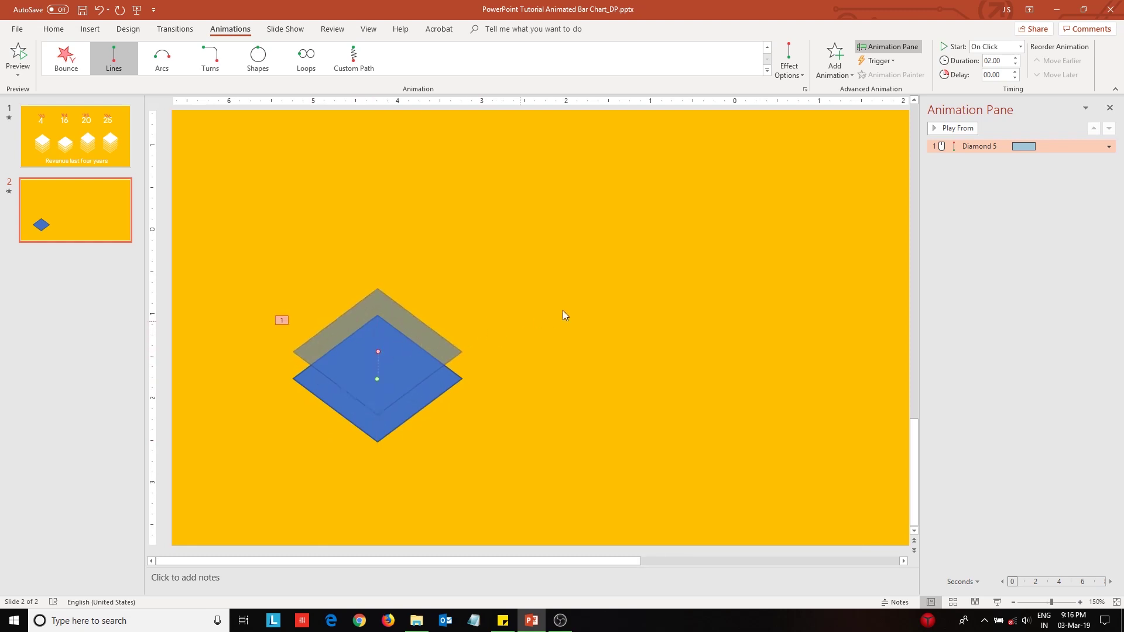
# Step: Duplicate the animated diamond with Ctrl+D and place the copy just above the original
pyautogui.click(419, 381)
pyautogui.hotkey('ctrl', 'd')
pyautogui.moveTo(409, 426); pyautogui.dragTo(419, 364)
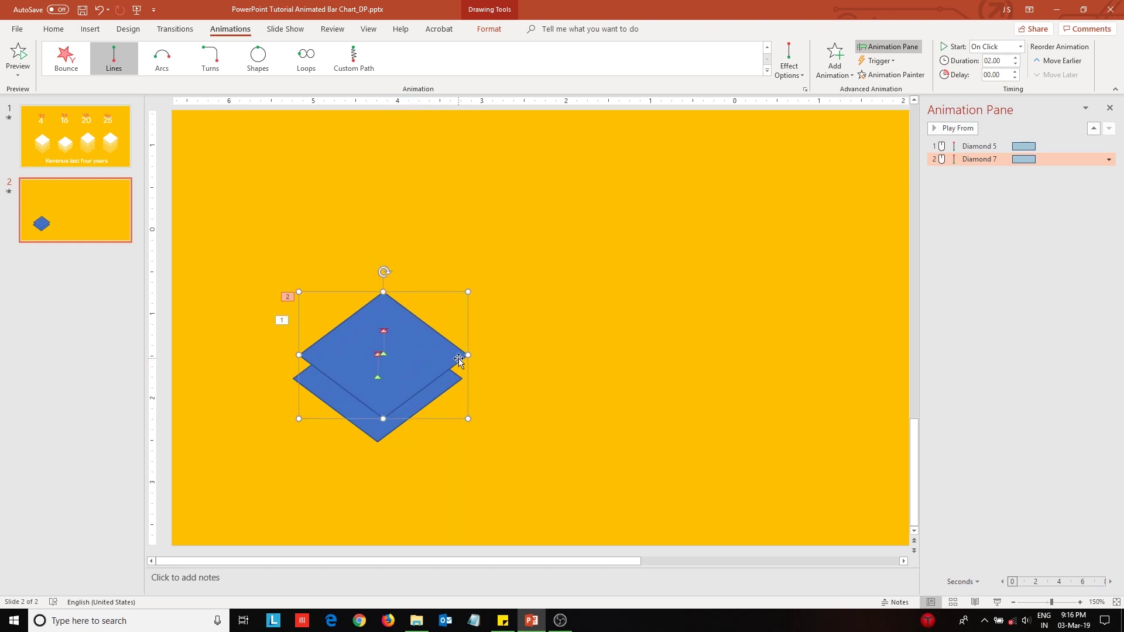
pyautogui.hotkey('ctrl', 'z')
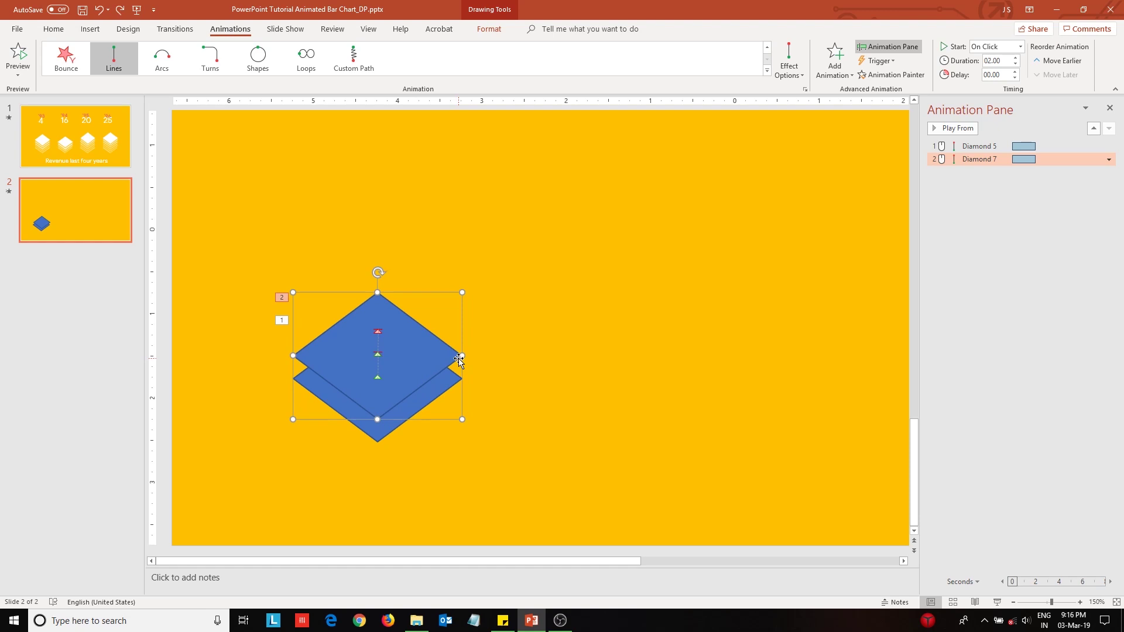
pyautogui.click(377, 355)
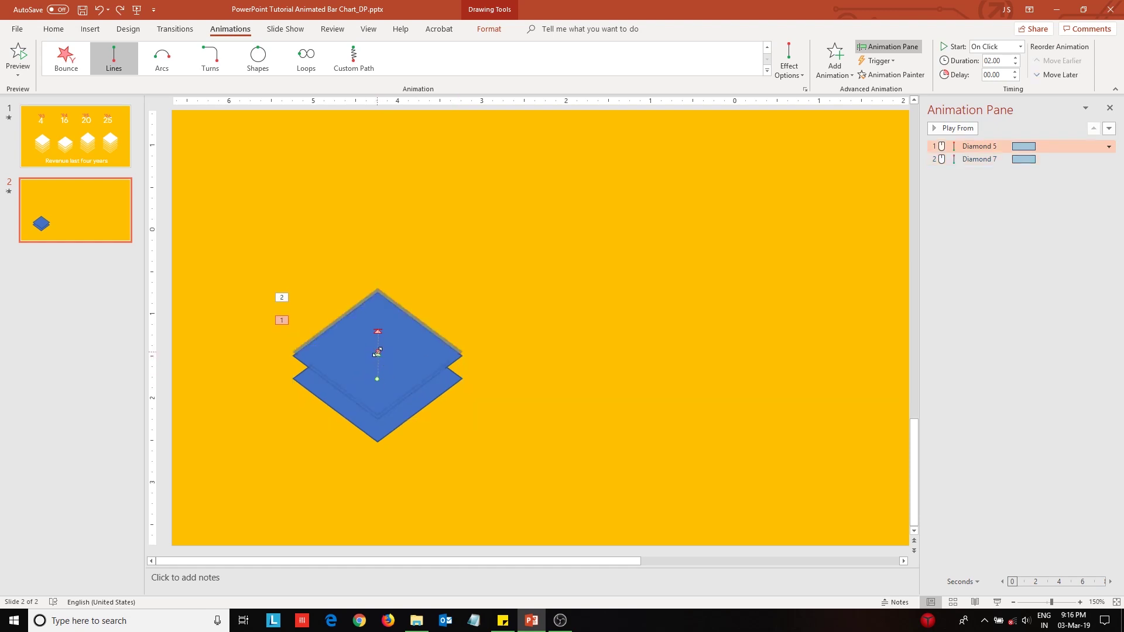
# Step: Move Diamond 7's motion path end down to line up with the stack
pyautogui.click(494, 361)
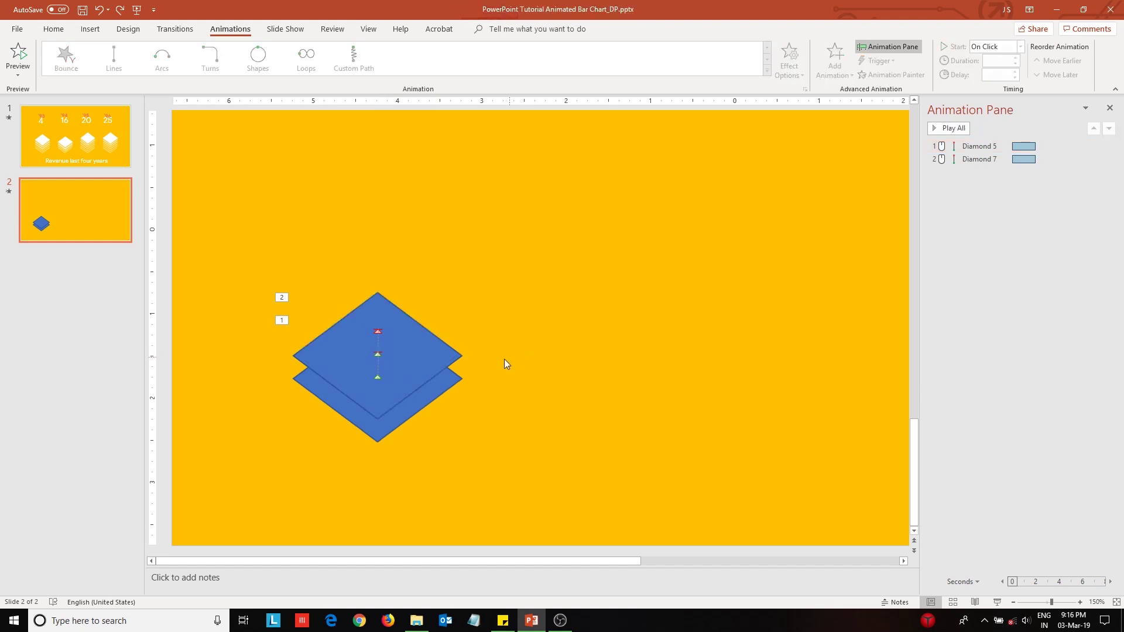
pyautogui.click(410, 364)
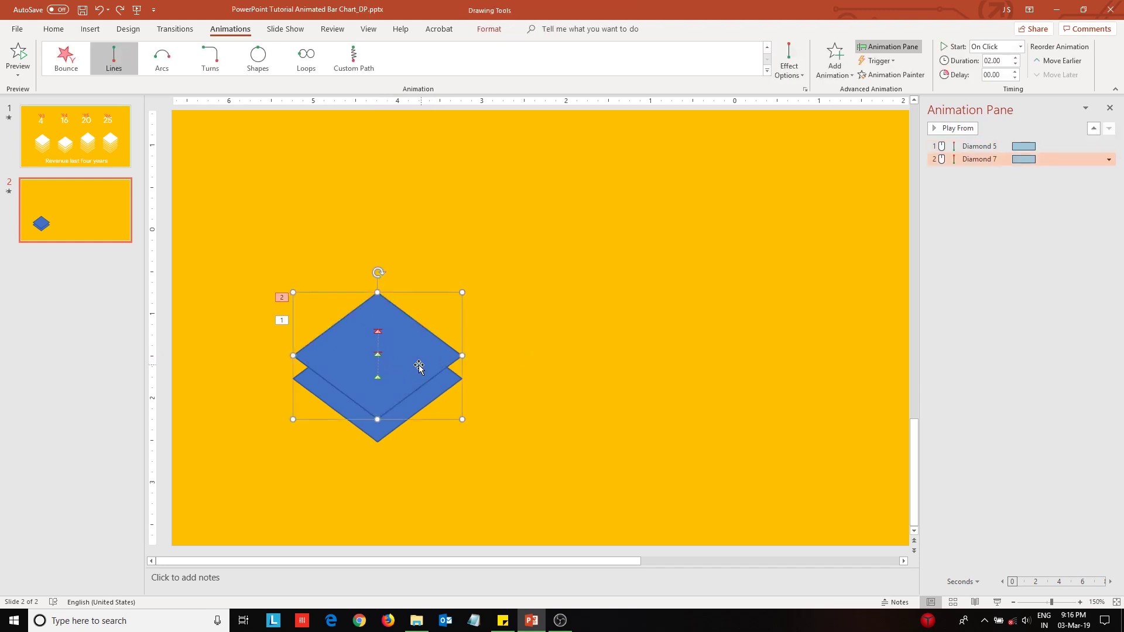
pyautogui.click(377, 356)
pyautogui.moveTo(376, 356); pyautogui.dragTo(377, 379)
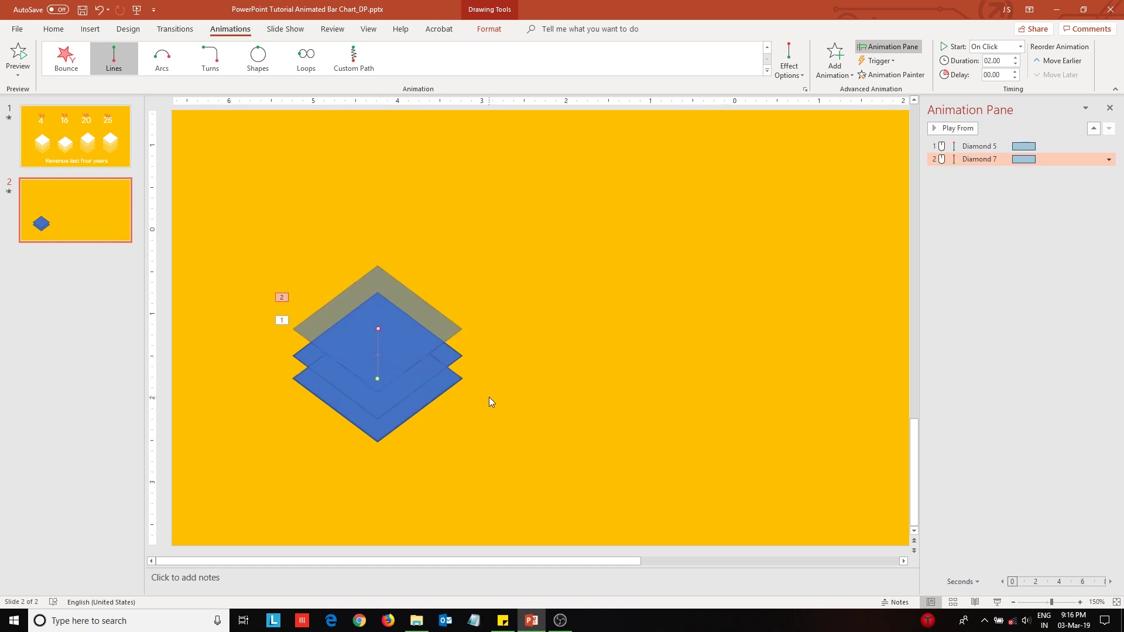
pyautogui.click(490, 398)
# Step: Add another duplicated diamond atop the stack, align its path end, and select the stack
pyautogui.click(422, 372)
pyautogui.hotkey('ctrl', 'd')
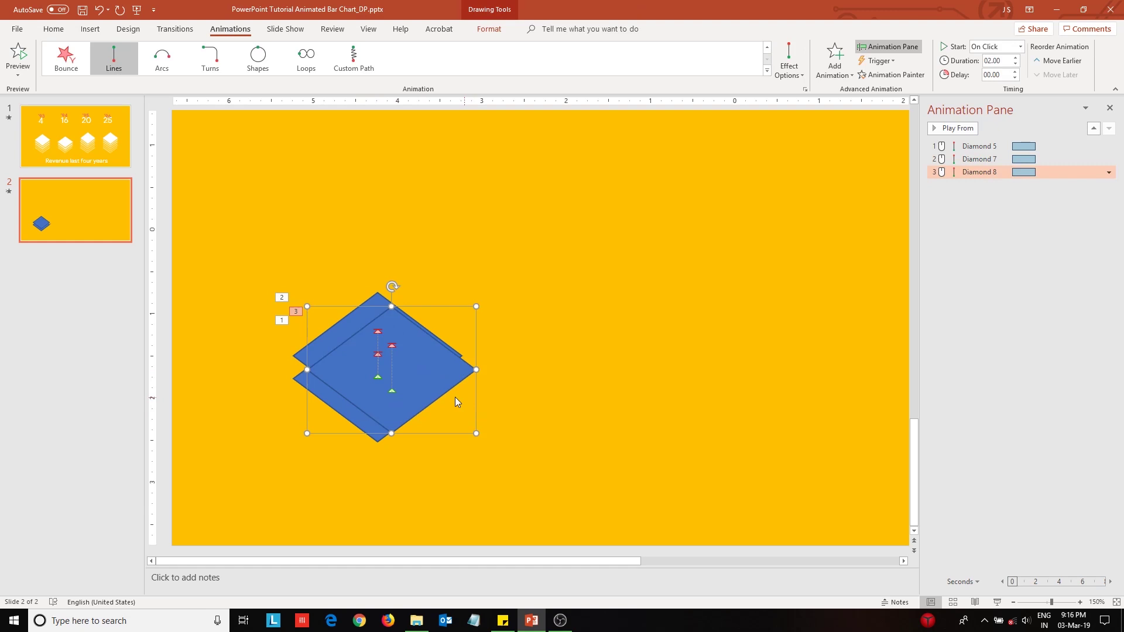
pyautogui.moveTo(433, 377); pyautogui.dragTo(419, 336)
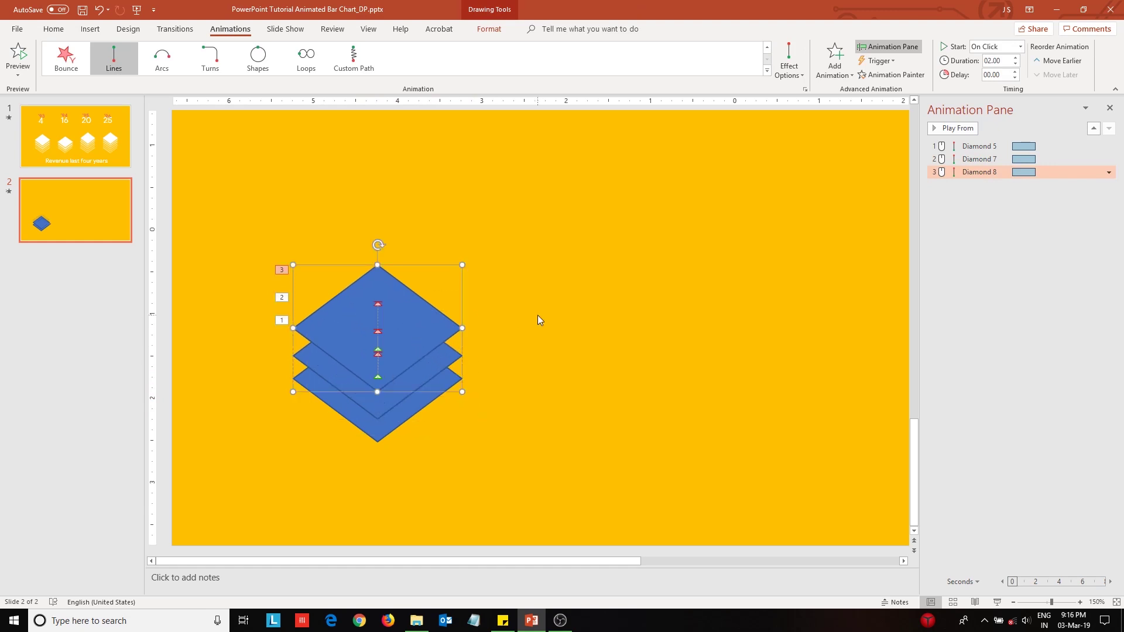
pyautogui.press('Down')
pyautogui.press('Down')
pyautogui.press('Down')
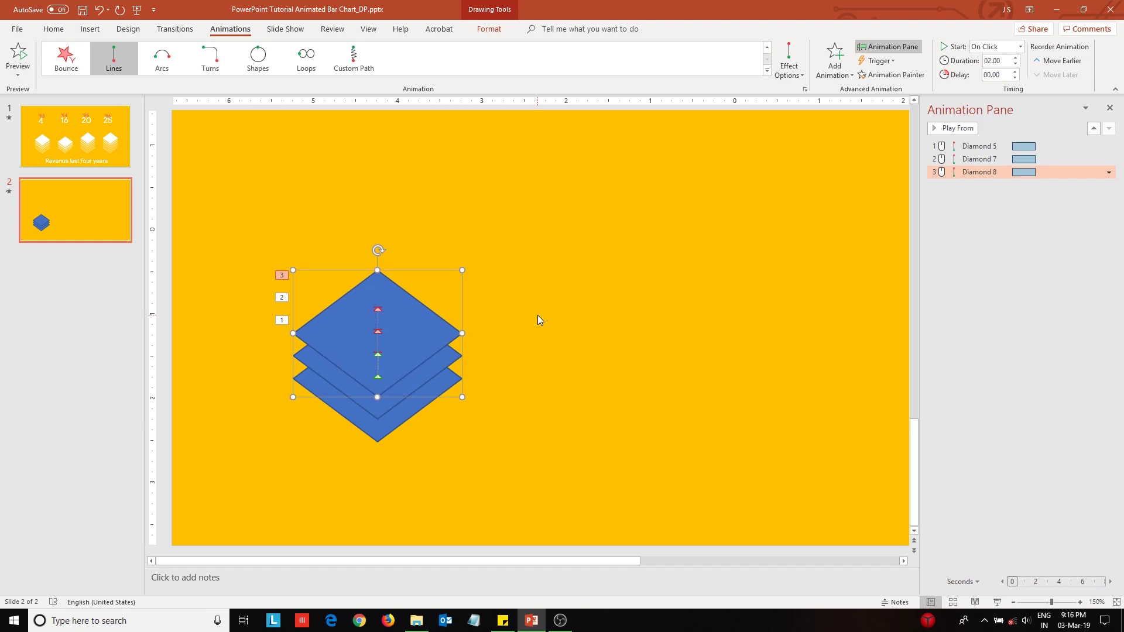
pyautogui.click(379, 356)
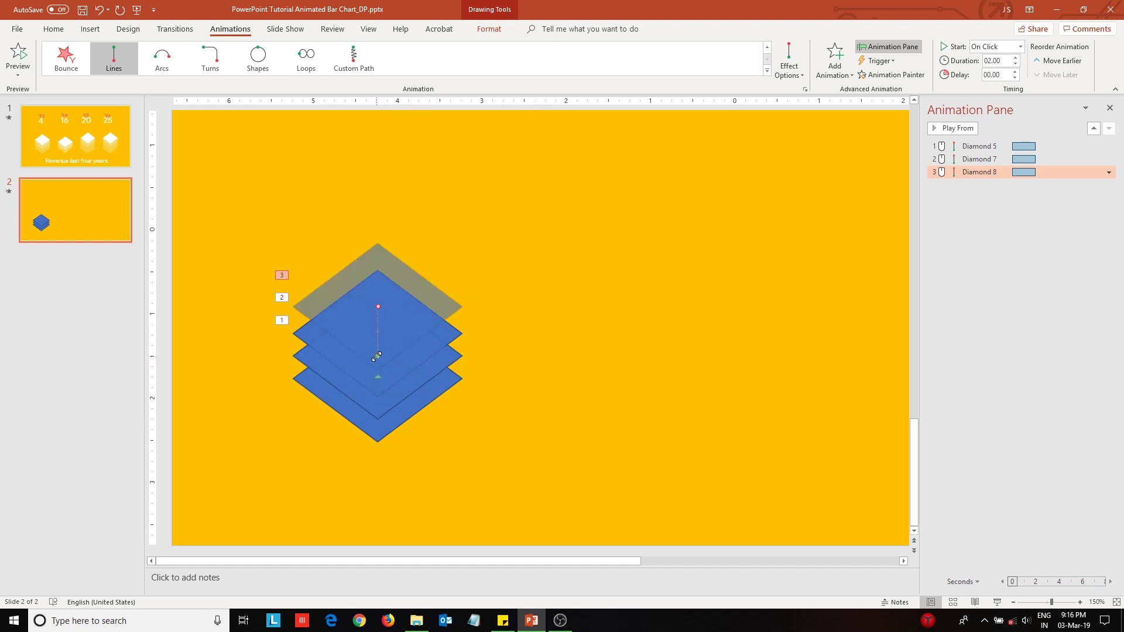
pyautogui.moveTo(380, 375); pyautogui.dragTo(377, 379)
pyautogui.moveTo(377, 379); pyautogui.dragTo(377, 378)
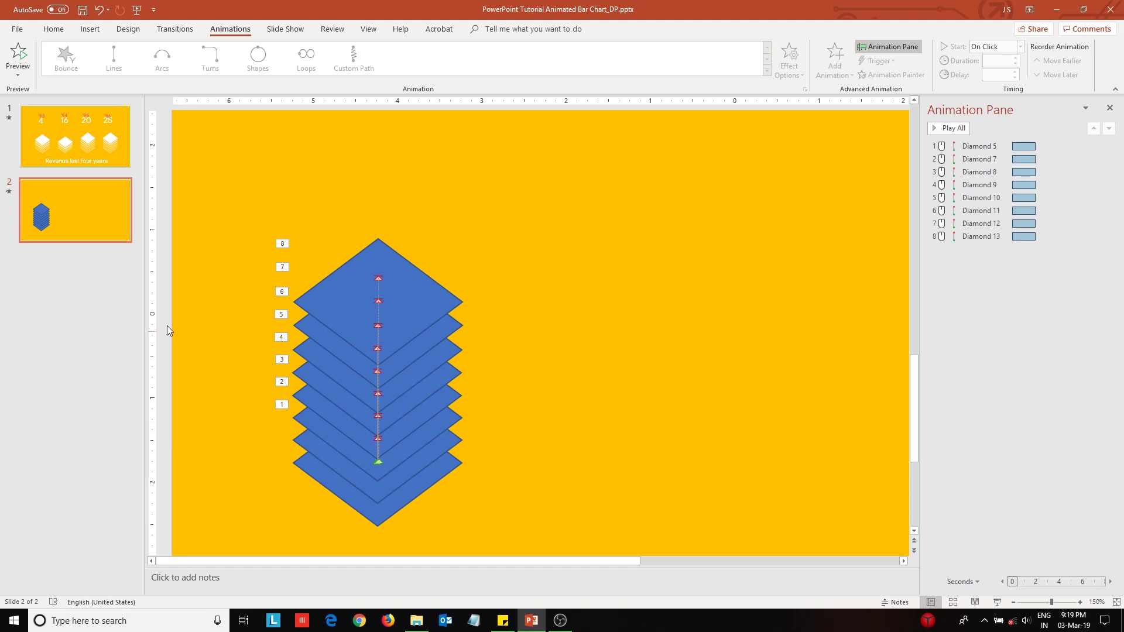
pyautogui.moveTo(163, 209); pyautogui.dragTo(574, 504)
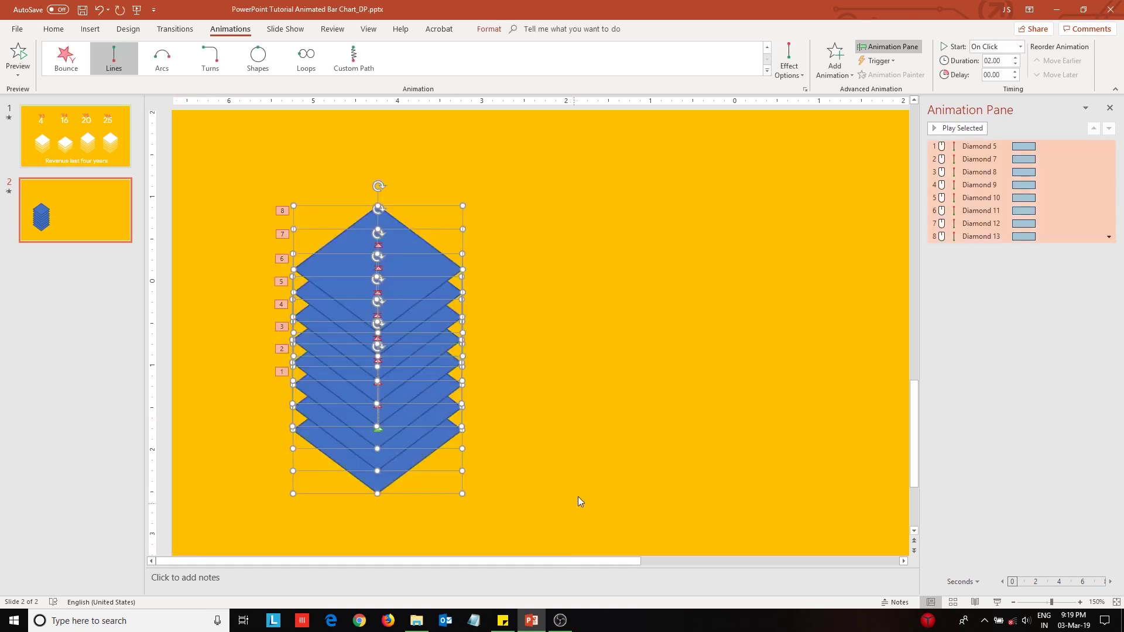
# Step: Give the diamonds a Gold, Accent 4, Lighter 40% fill and thicker gold outlines
pyautogui.click(491, 30)
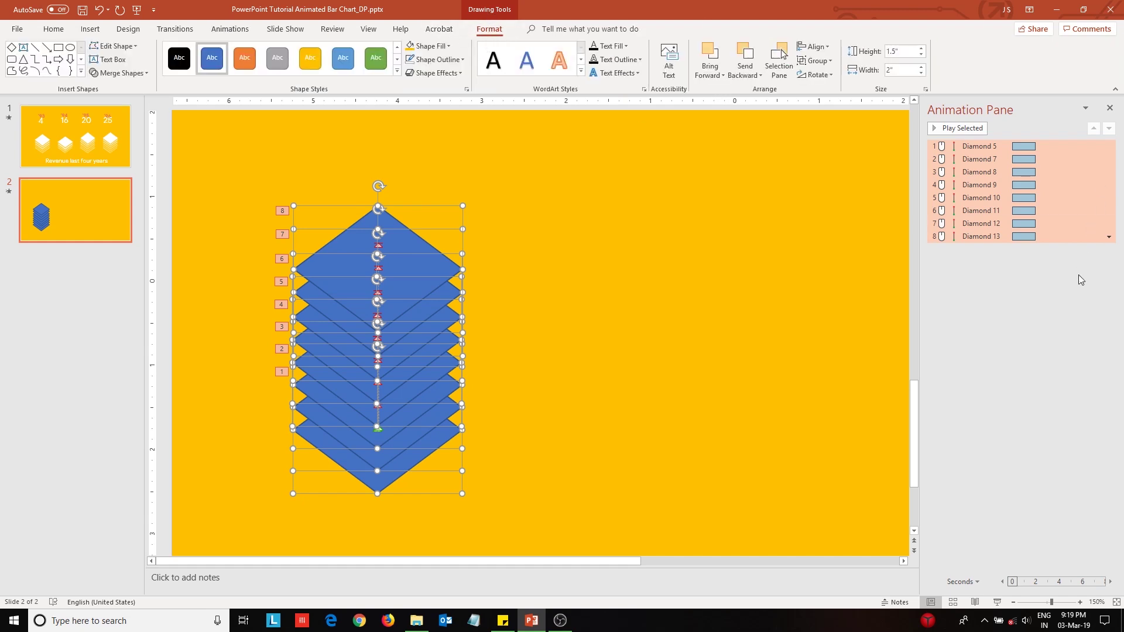
pyautogui.click(423, 46)
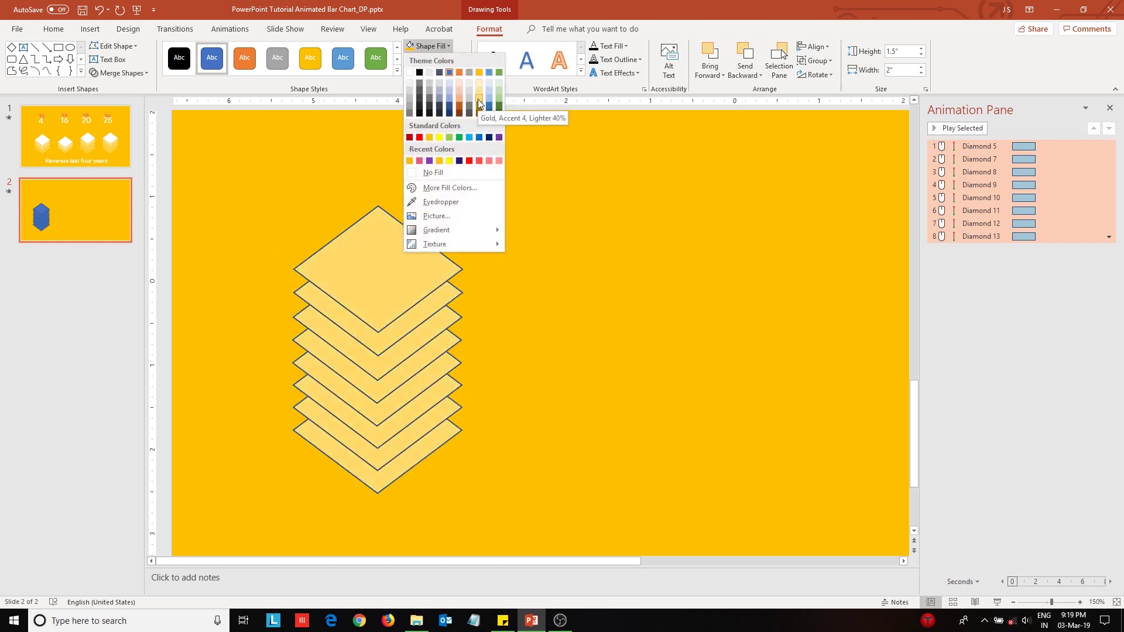
pyautogui.click(477, 100)
pyautogui.click(441, 60)
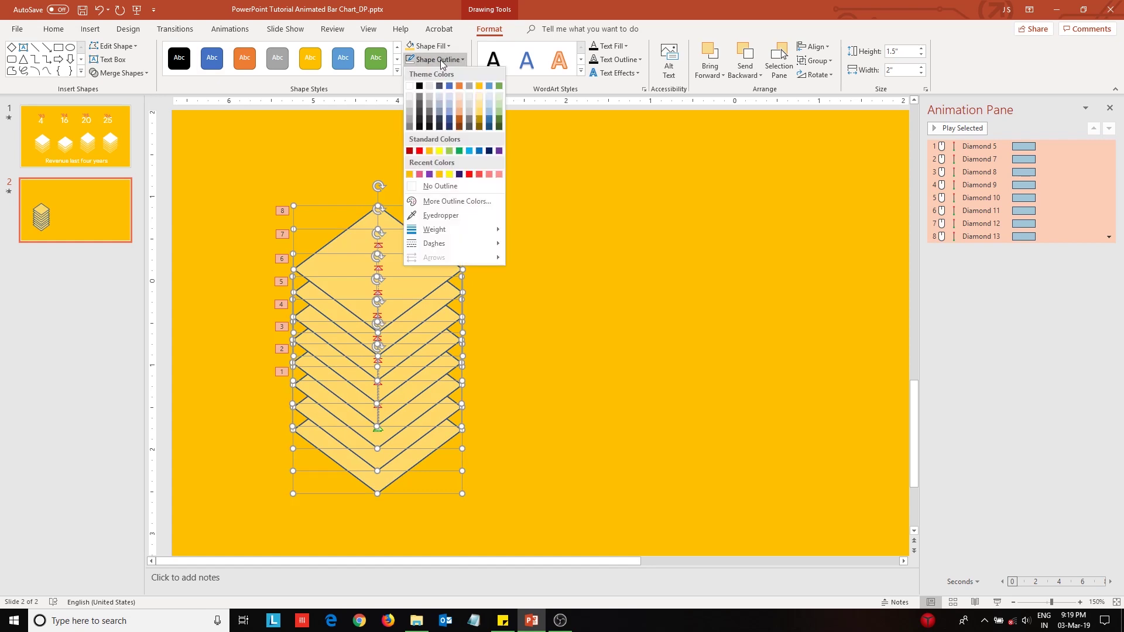
pyautogui.click(479, 86)
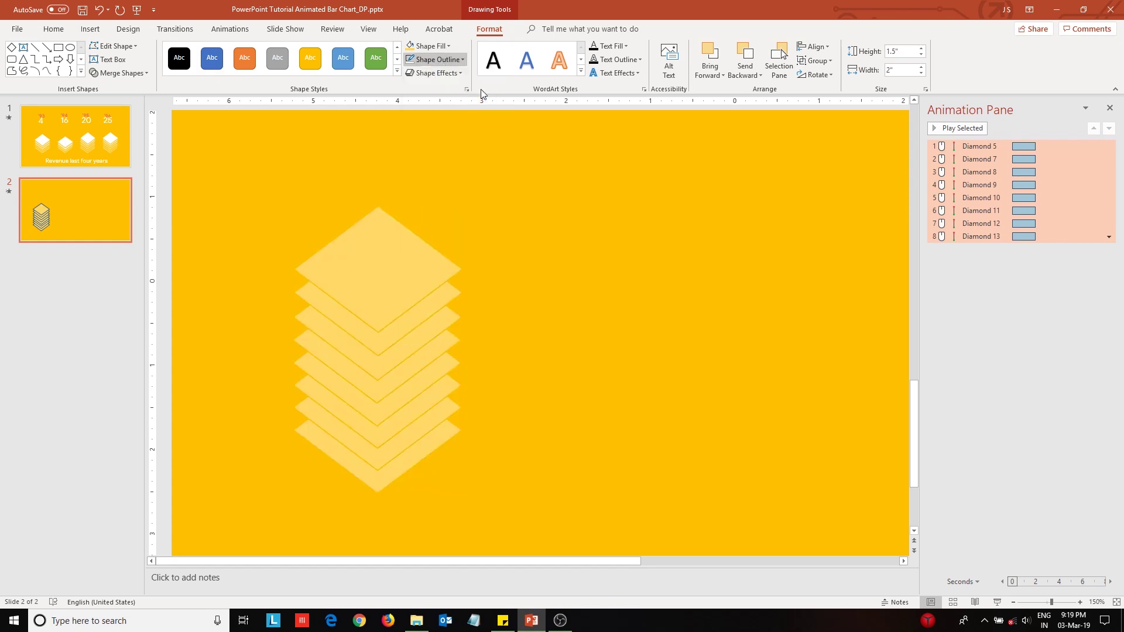
pyautogui.click(457, 61)
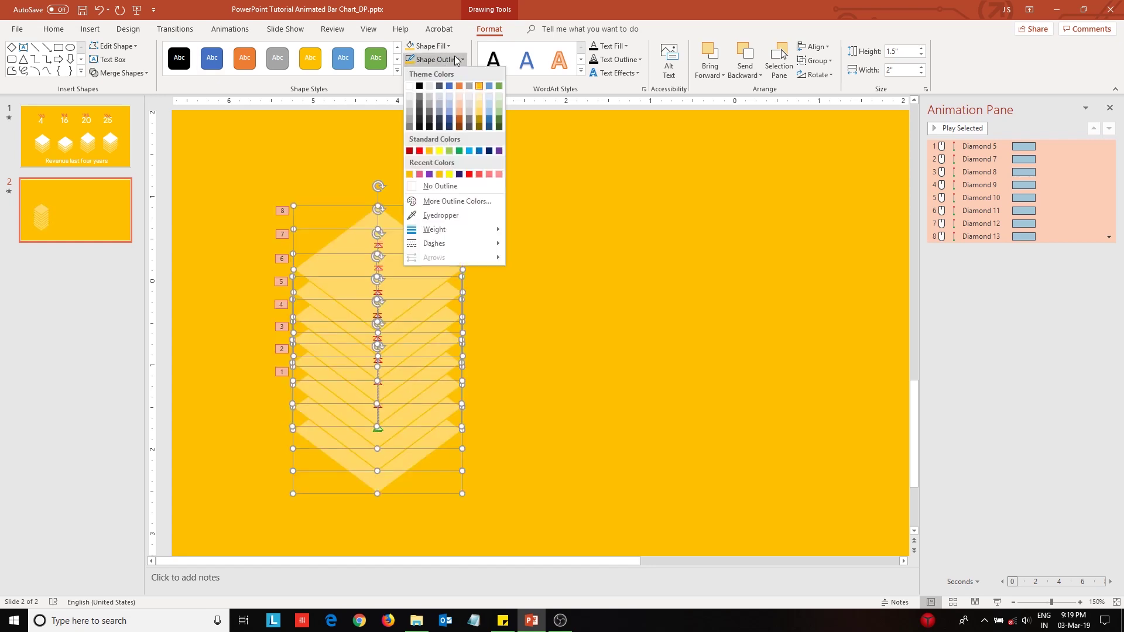
pyautogui.moveTo(487, 229)
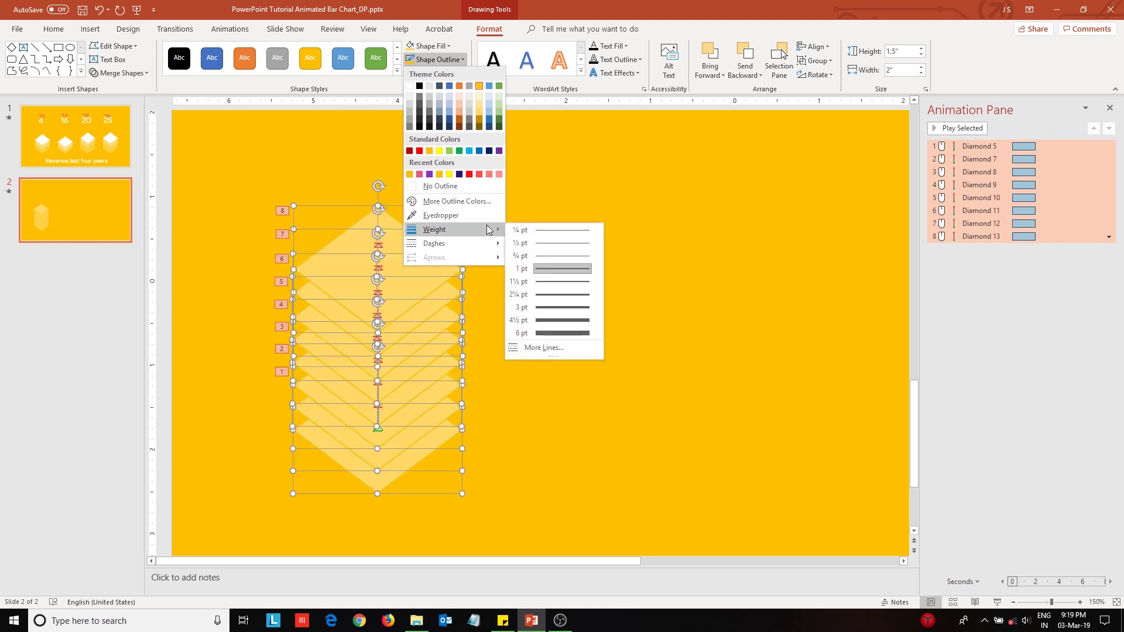
pyautogui.click(546, 306)
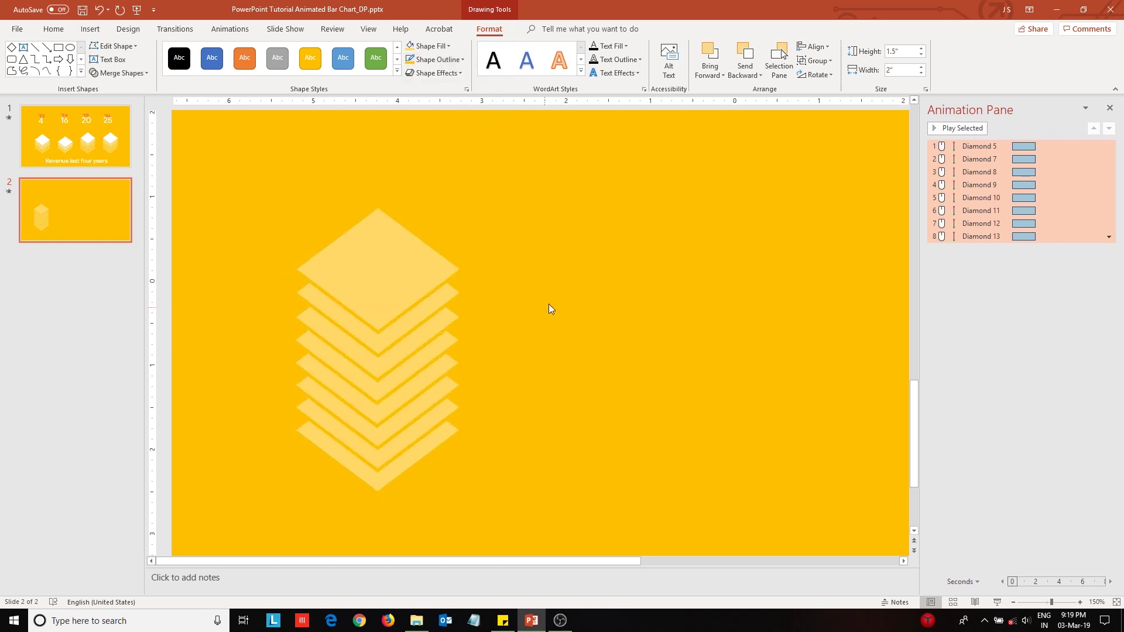
pyautogui.click(567, 228)
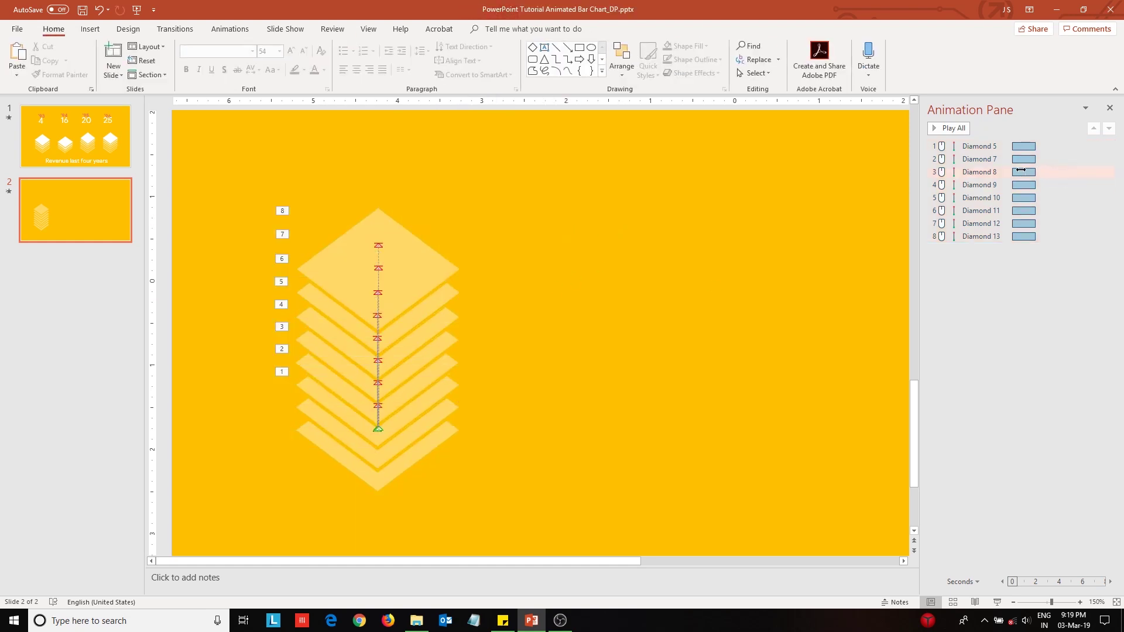
# Step: Set all eight diamond animations in the Animation Pane to Start With Previous
pyautogui.click(997, 147)
pyautogui.keyDown('shift'); pyautogui.click(1007, 239); pyautogui.keyUp('shift')
pyautogui.click(1108, 236)
pyautogui.click(1089, 270)
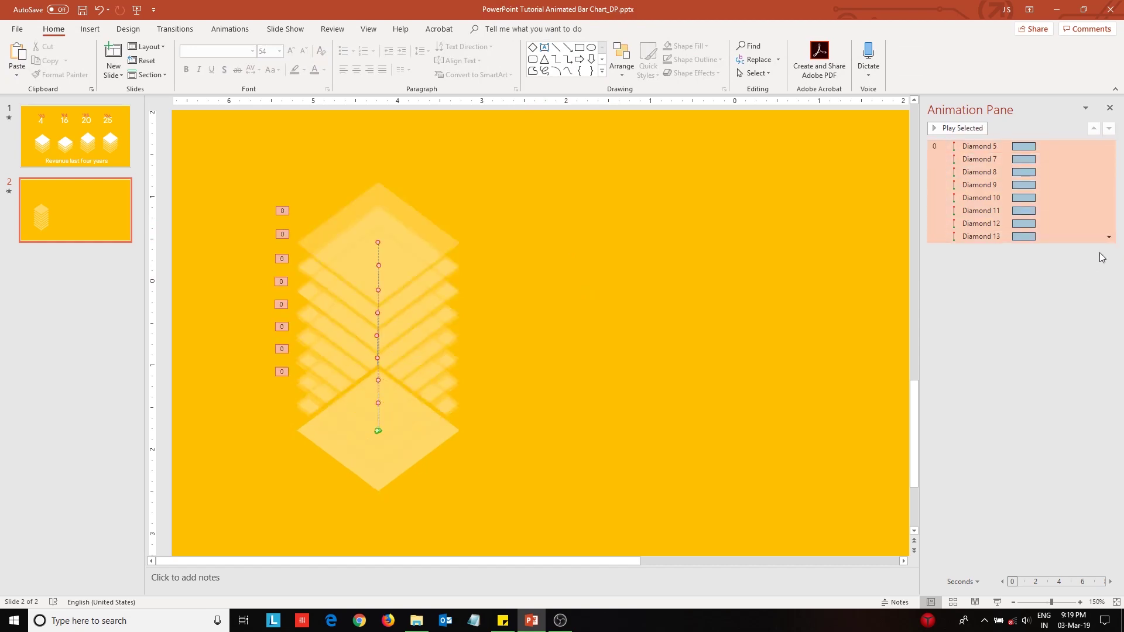
# Step: Duplicate the whole diamond stack and place the copy to its right
pyautogui.moveTo(162, 171); pyautogui.dragTo(549, 531)
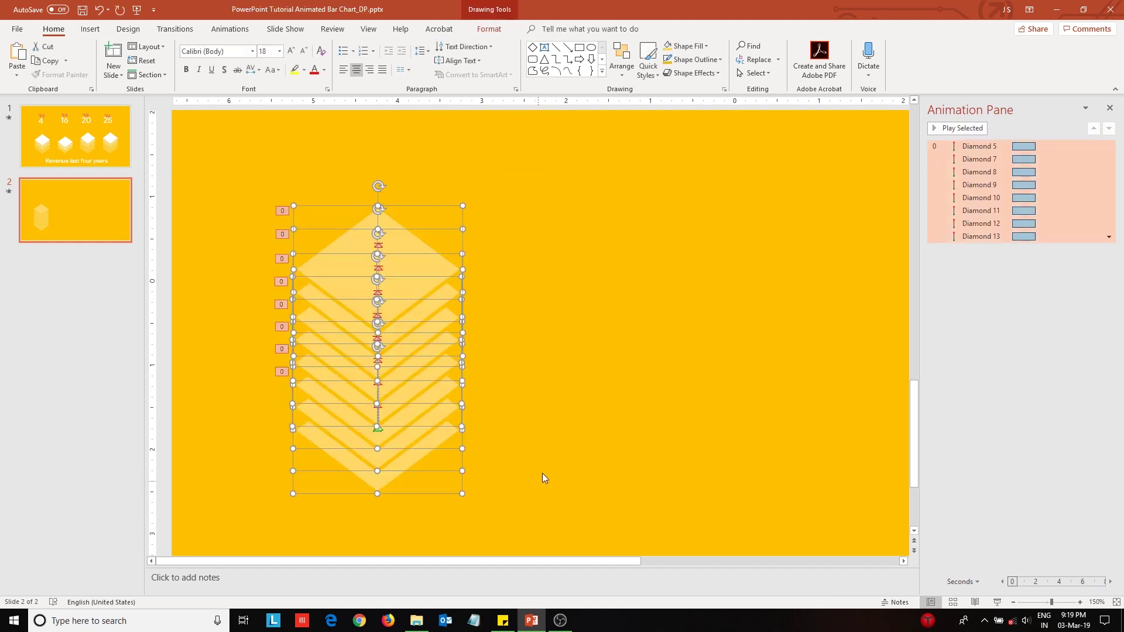
pyautogui.hotkey('ctrl', 'd')
pyautogui.moveTo(448, 510); pyautogui.dragTo(674, 496)
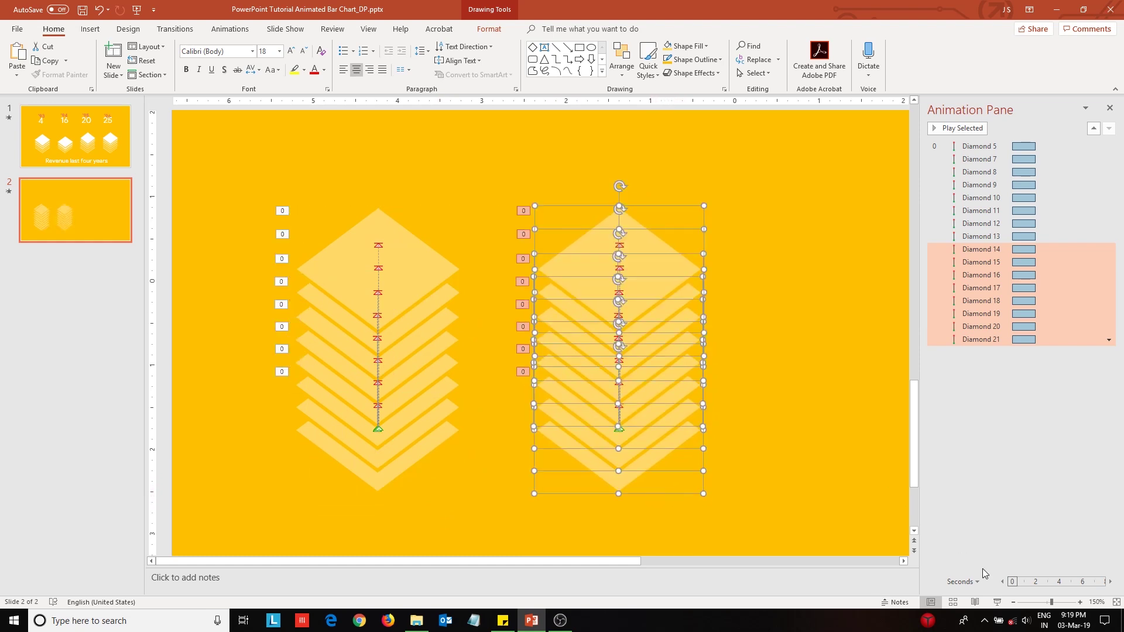
# Step: Zoom out to fit the slide and delete the right stack's top three diamonds
pyautogui.click(1013, 601)
pyautogui.click(1012, 602)
pyautogui.click(1013, 602)
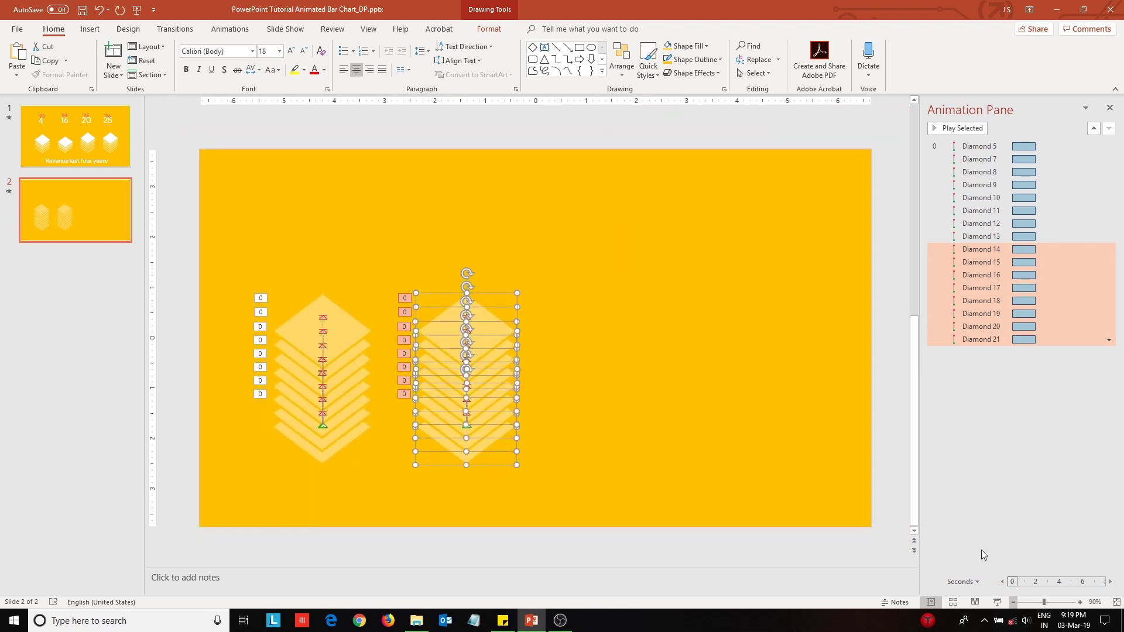
pyautogui.click(898, 432)
pyautogui.click(485, 319)
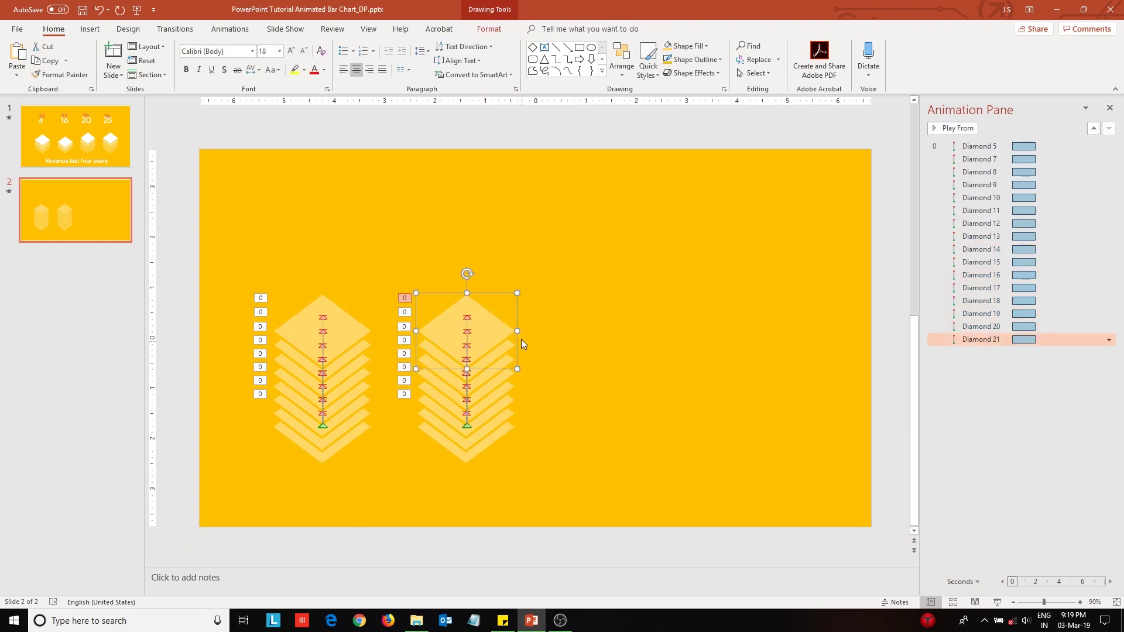
pyautogui.press('Delete')
pyautogui.click(504, 350)
pyautogui.press('Delete')
pyautogui.click(501, 358)
pyautogui.press('Delete')
# Step: Duplicate the left stack and place the copy as a third stack further right
pyautogui.moveTo(170, 289); pyautogui.dragTo(399, 493)
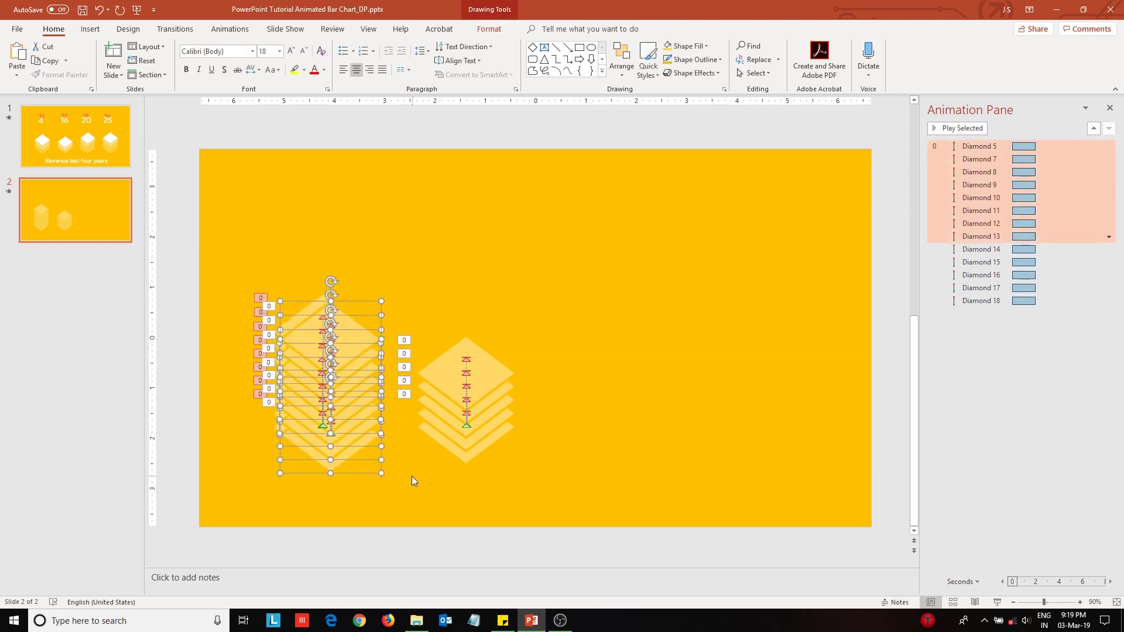
pyautogui.hotkey('ctrl', 'd')
pyautogui.moveTo(358, 473); pyautogui.dragTo(635, 462)
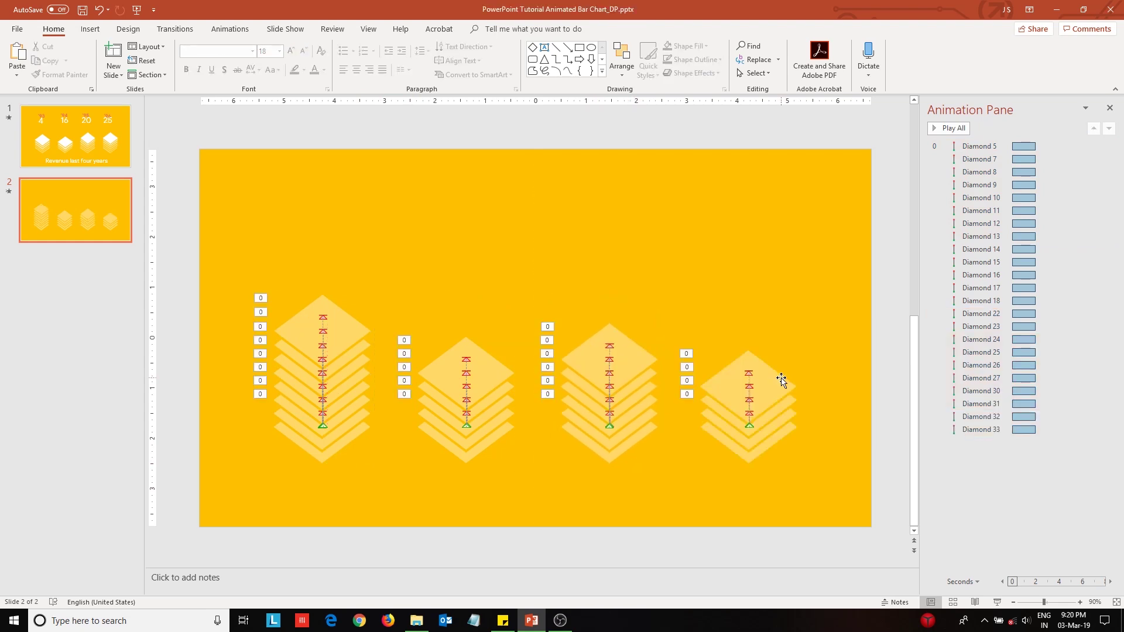
# Step: Close the Animation Pane and fill the top diamond of all four stacks white
pyautogui.click(1117, 111)
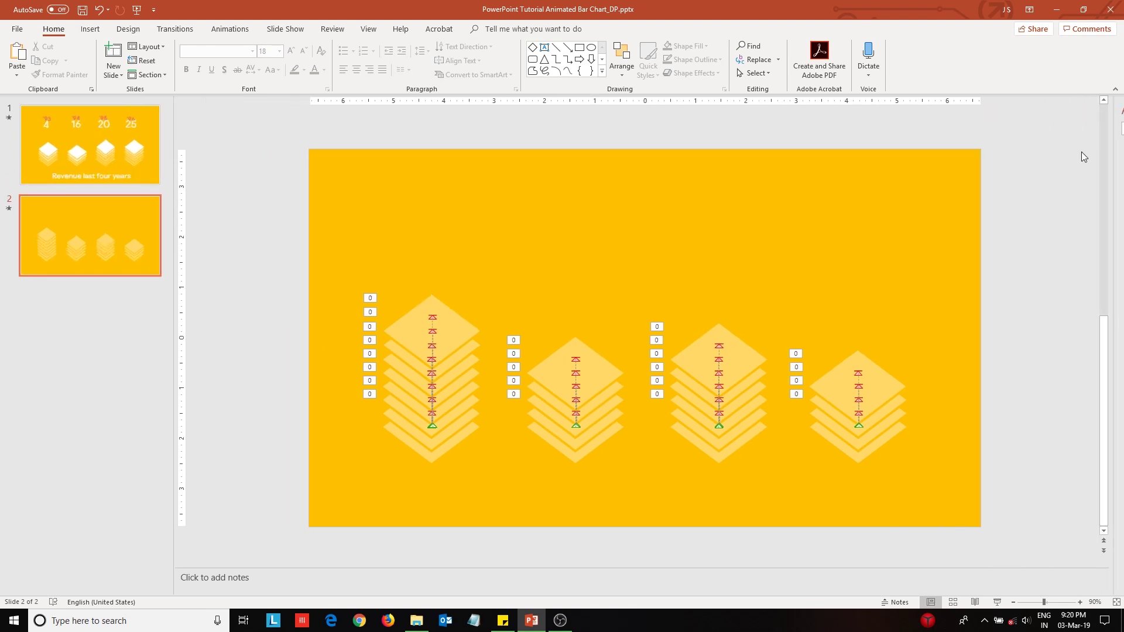
pyautogui.click(430, 312)
pyautogui.keyDown('shift'); pyautogui.click(603, 358); pyautogui.keyUp('shift')
pyautogui.keyDown('shift'); pyautogui.click(726, 366); pyautogui.keyUp('shift')
pyautogui.keyDown('shift'); pyautogui.click(869, 379); pyautogui.keyUp('shift')
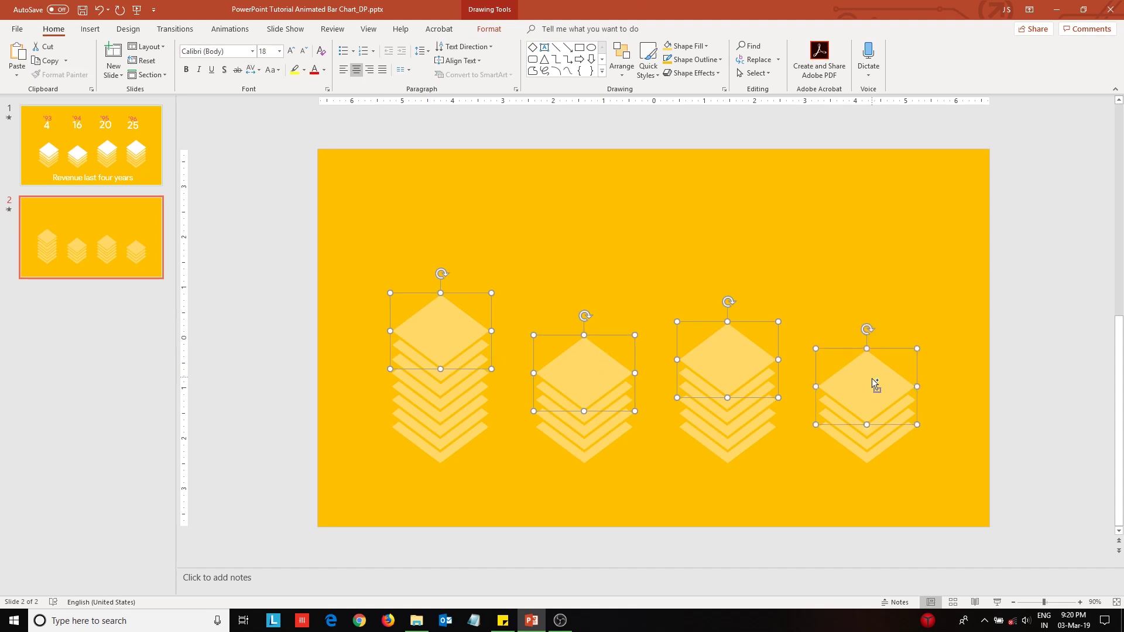
pyautogui.click(489, 28)
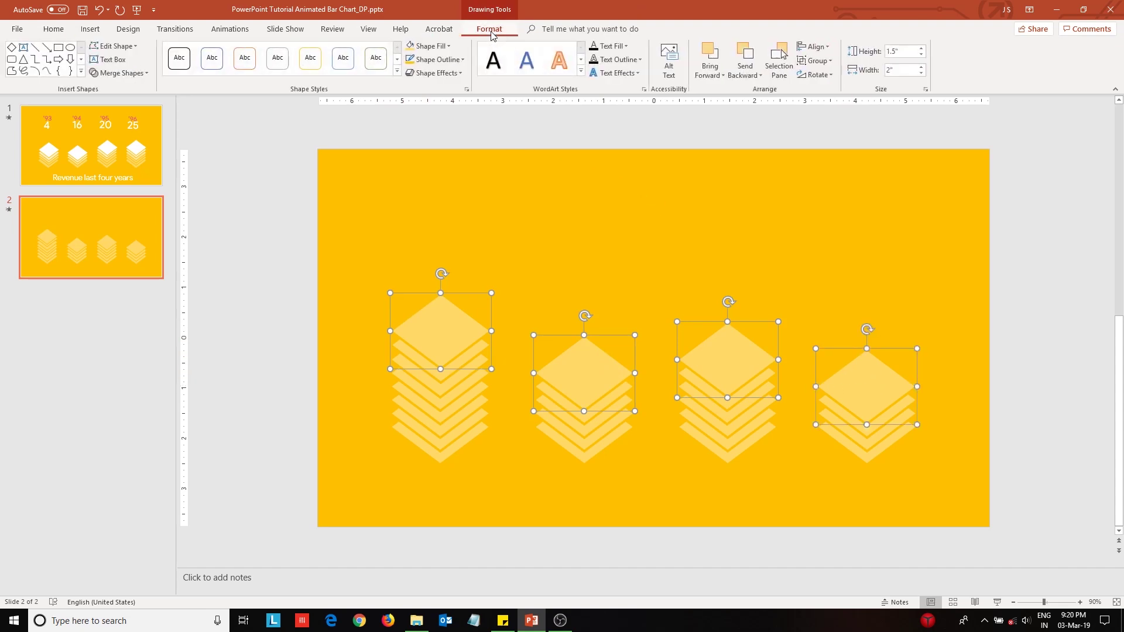
pyautogui.click(449, 47)
pyautogui.click(408, 72)
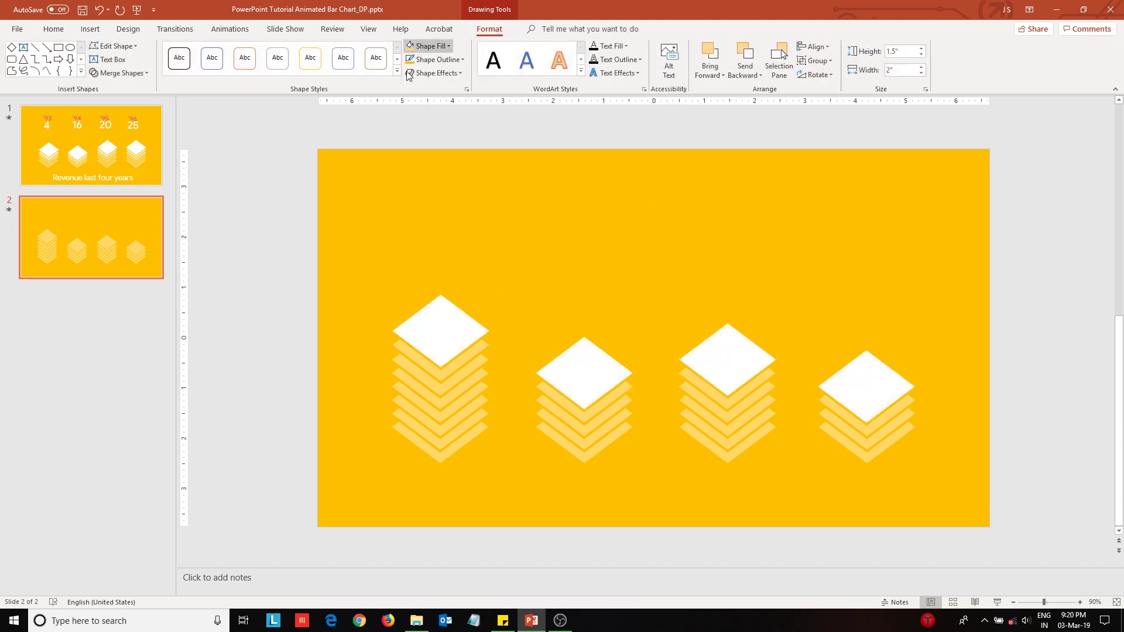
pyautogui.click(299, 389)
# Step: Select the next diamond in each stack and open Shape Fill, leaving the colour unchanged
pyautogui.click(465, 358)
pyautogui.keyDown('shift'); pyautogui.click(618, 393); pyautogui.keyUp('shift')
pyautogui.keyDown('shift'); pyautogui.click(722, 405); pyautogui.keyUp('shift')
pyautogui.keyDown('shift'); pyautogui.click(841, 413); pyautogui.keyUp('shift')
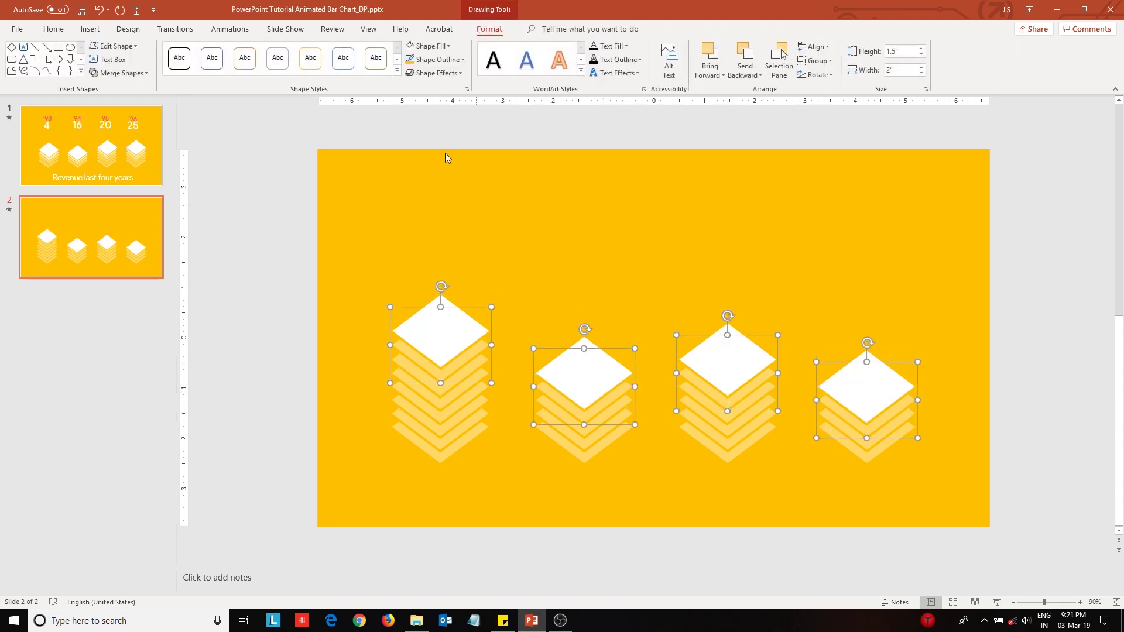
pyautogui.click(433, 46)
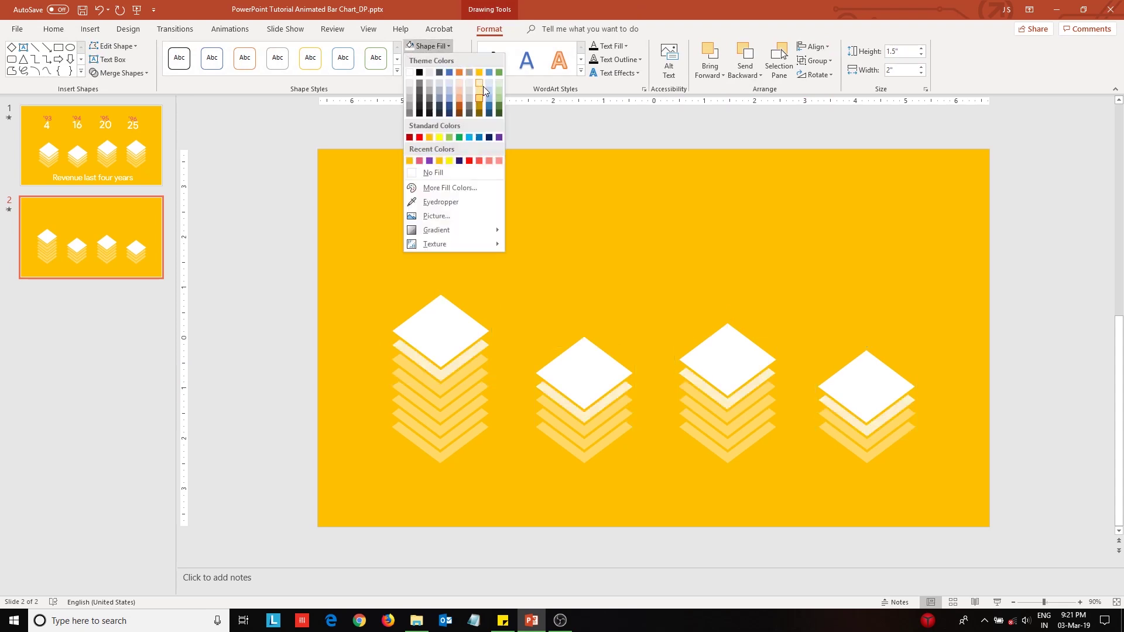
pyautogui.click(300, 328)
pyautogui.click(300, 328)
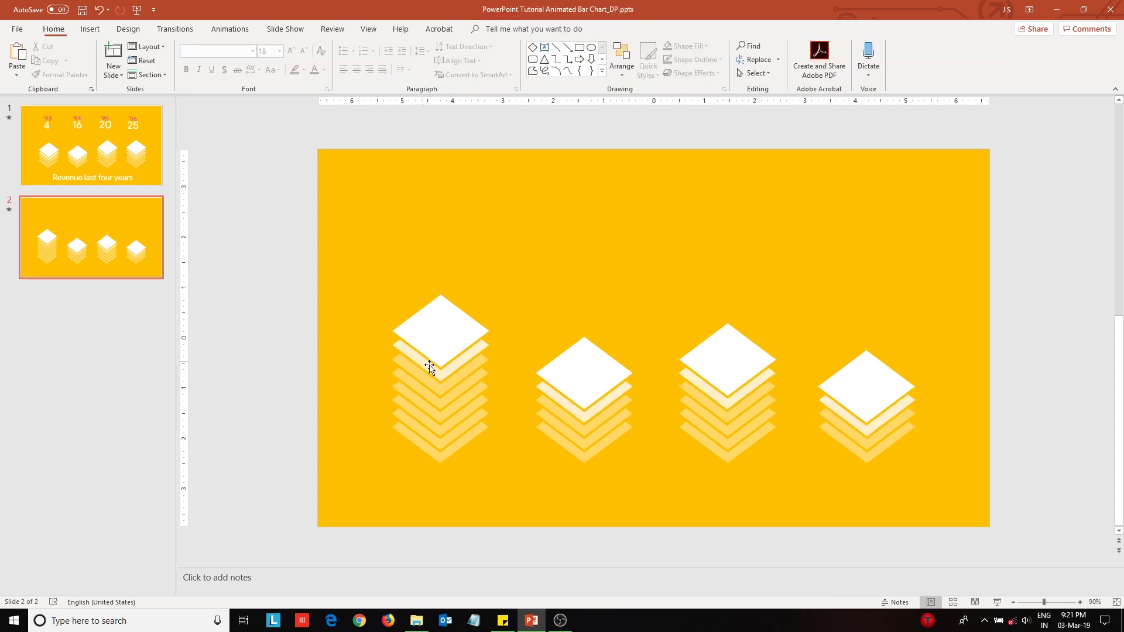
# Step: Reselect the four stacks' top diamonds, open Shape Fill, and dismiss it unchanged
pyautogui.click(432, 391)
pyautogui.keyDown('shift'); pyautogui.click(571, 419); pyautogui.keyUp('shift')
pyautogui.keyDown('shift'); pyautogui.click(726, 417); pyautogui.keyUp('shift')
pyautogui.keyDown('shift'); pyautogui.click(836, 425); pyautogui.keyUp('shift')
pyautogui.click(430, 45)
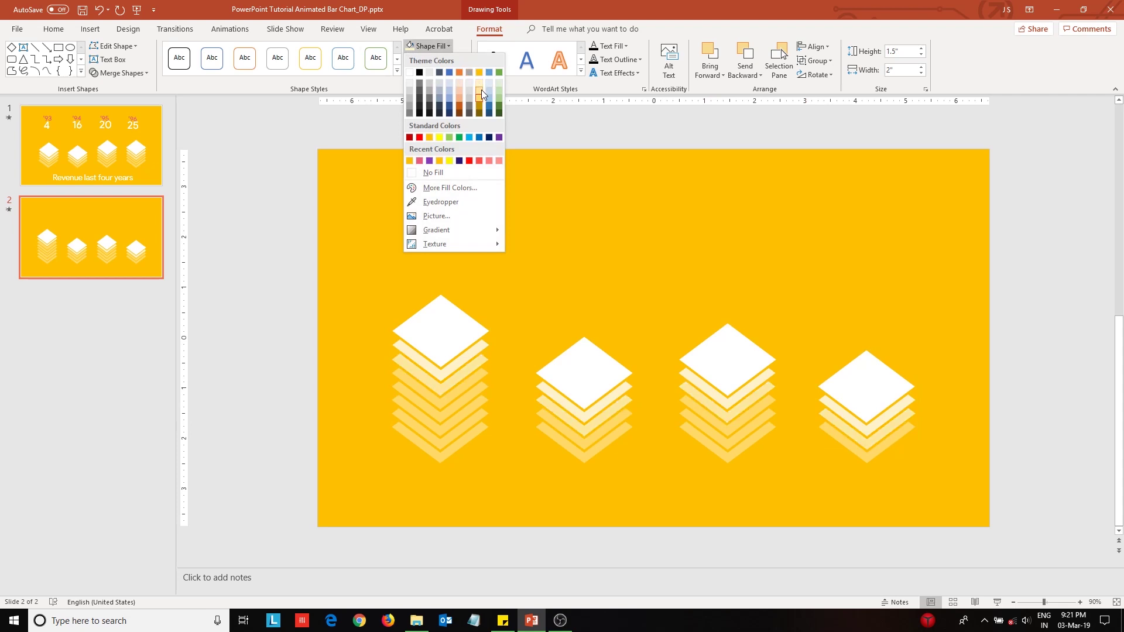
pyautogui.press('Escape')
pyautogui.click(292, 299)
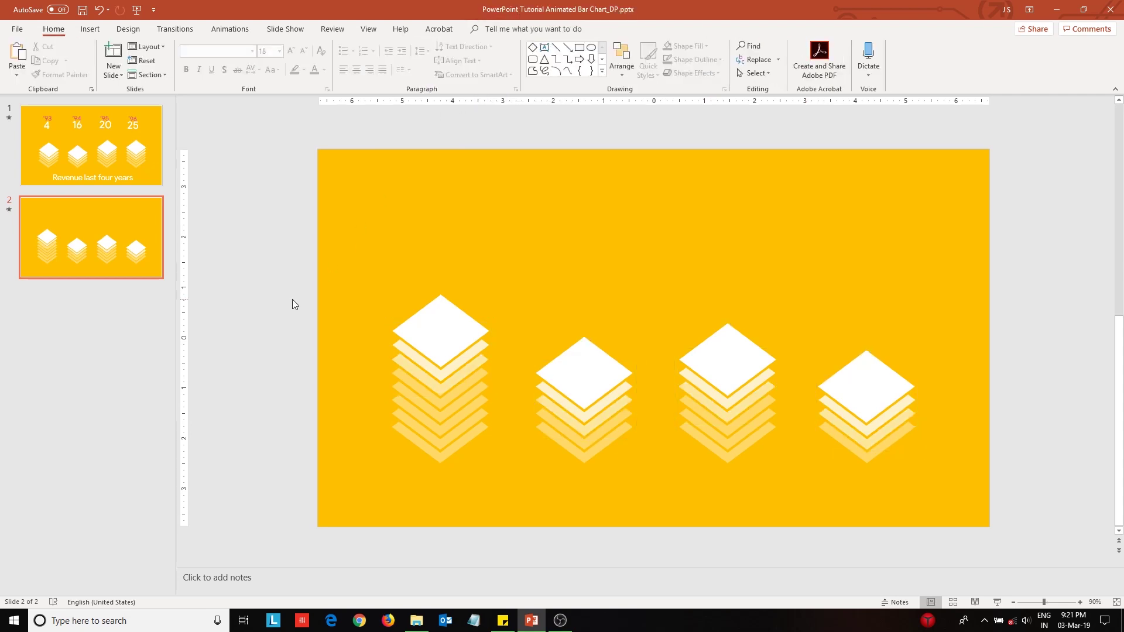
# Step: Draw a text box above the first stack containing '93
pyautogui.click(90, 29)
pyautogui.click(555, 59)
pyautogui.moveTo(403, 182); pyautogui.dragTo(491, 225)
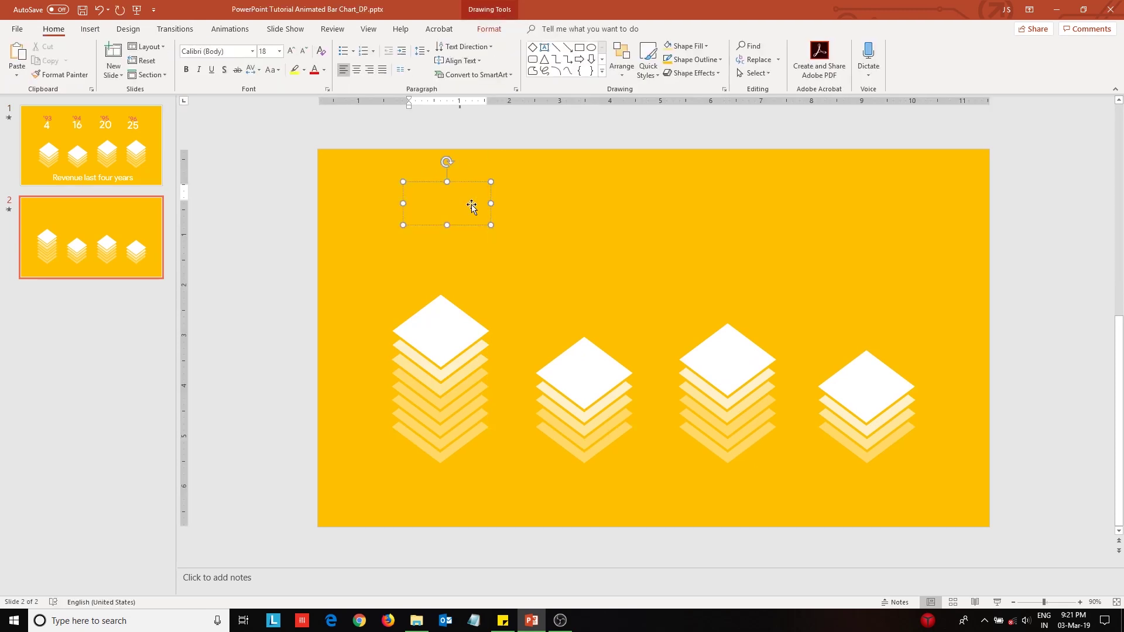
pyautogui.write("'")
pyautogui.press('BackSpace')
pyautogui.click(471, 204)
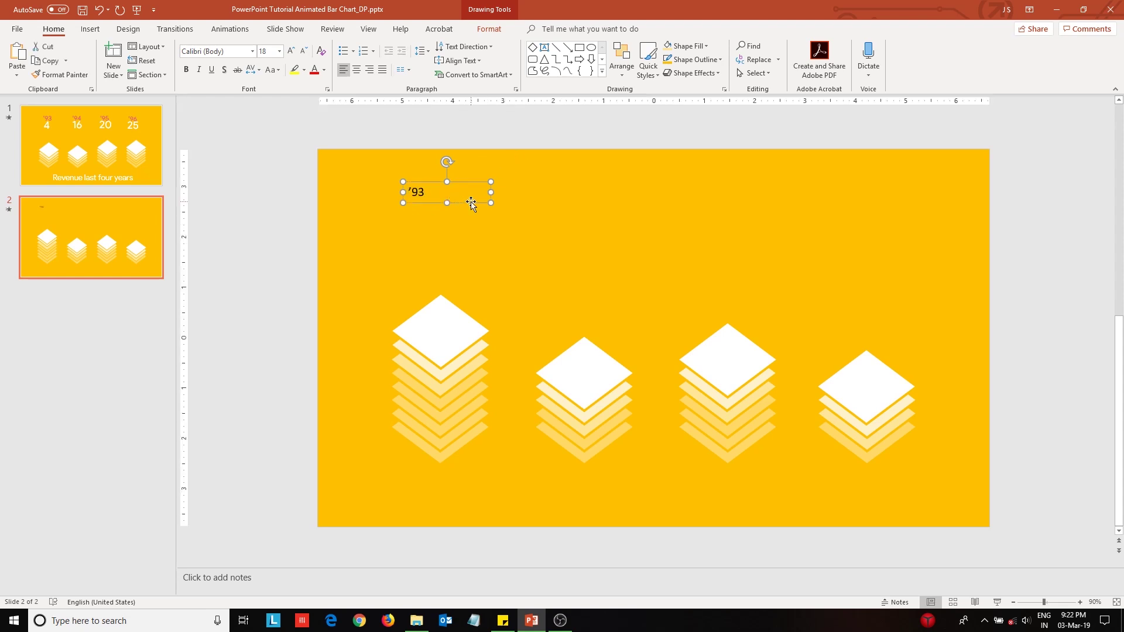
# Step: Style '93 as red 44-pt Product Sans, position it above the first stack, and duplicate it
pyautogui.click(240, 53)
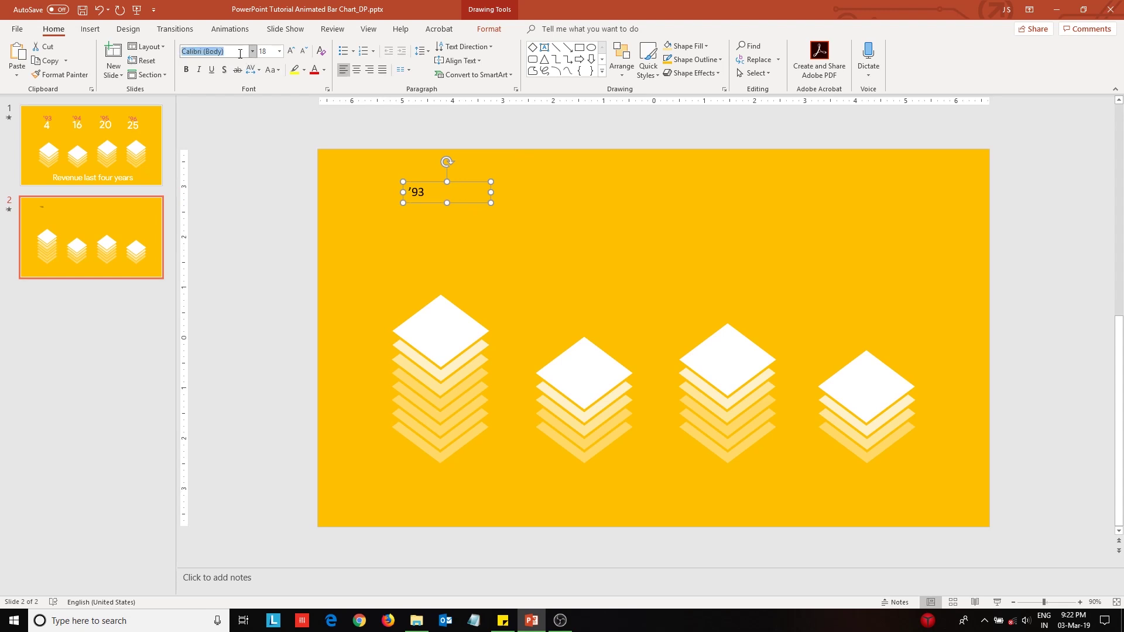
pyautogui.write('Product Sans')
pyautogui.press('Tab')
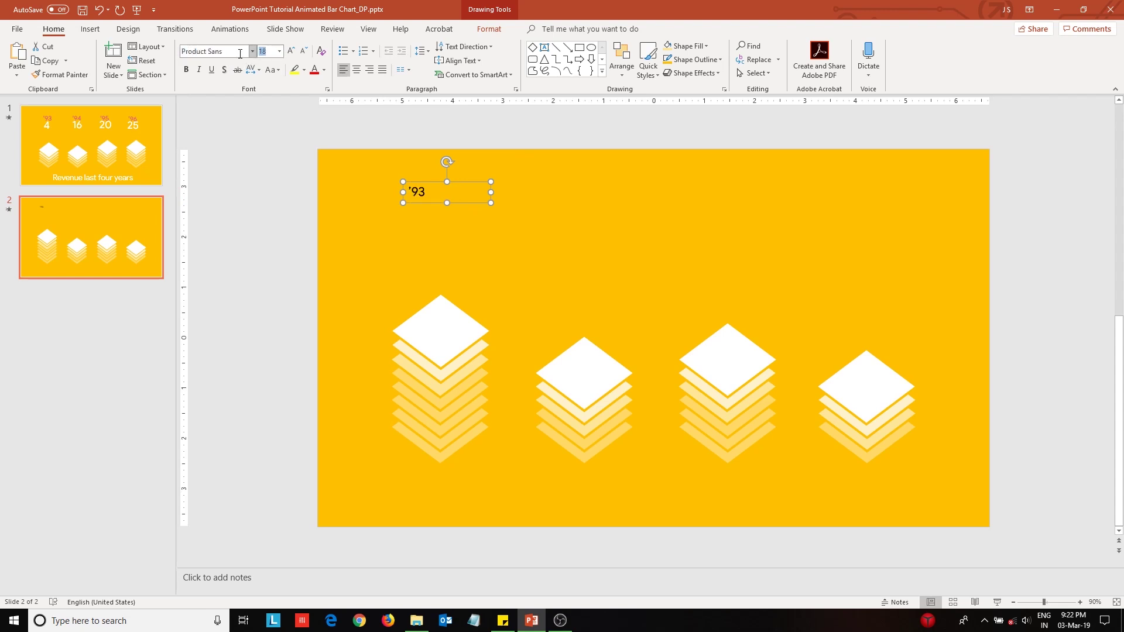
pyautogui.write('44')
pyautogui.press('Return')
pyautogui.click(325, 69)
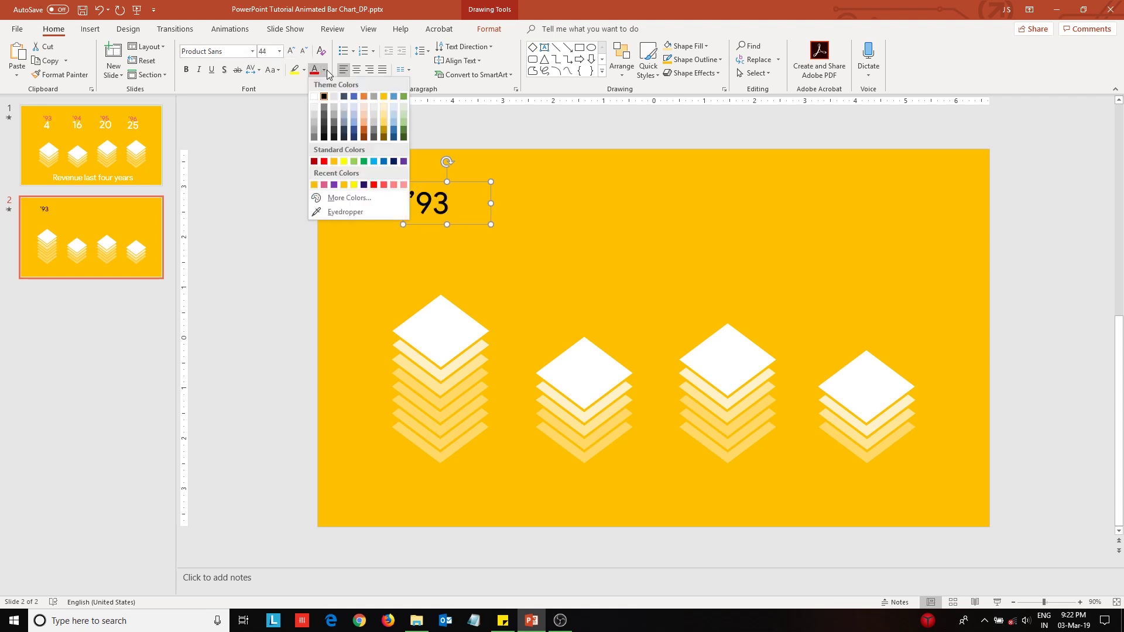
pyautogui.click(325, 185)
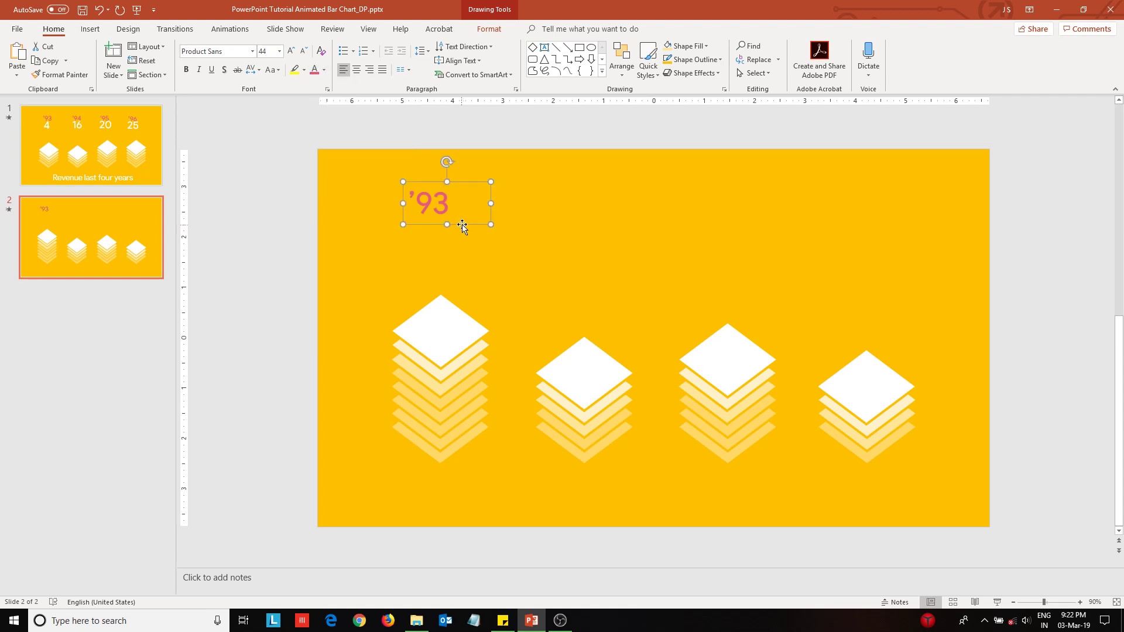
pyautogui.moveTo(464, 227); pyautogui.dragTo(621, 229)
pyautogui.hotkey('ctrl', 'd')
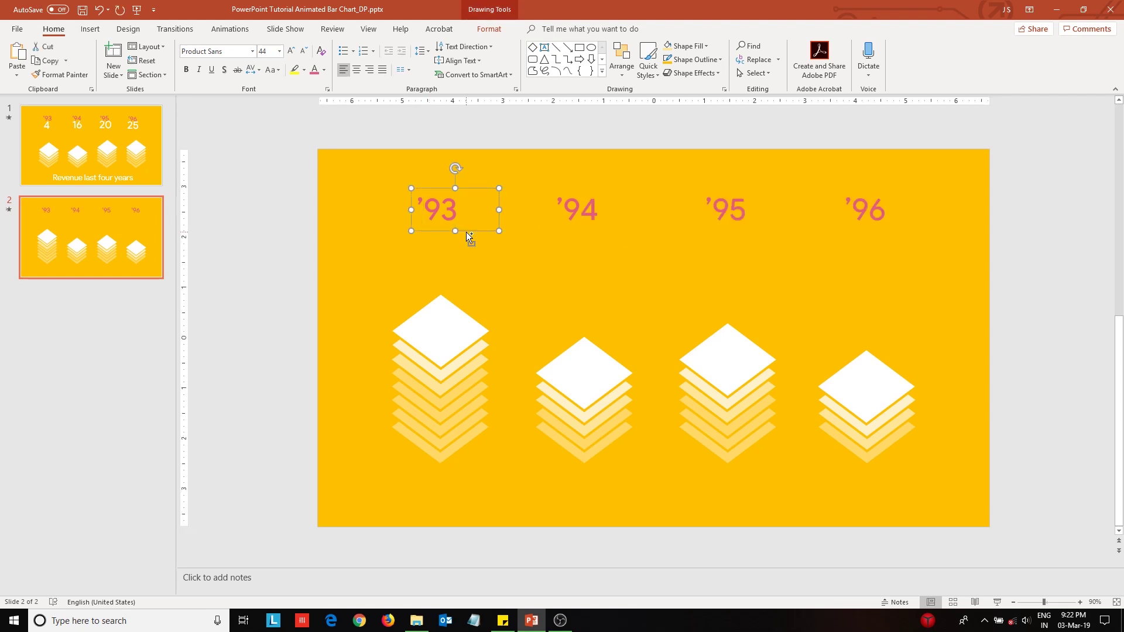
# Step: Copy the '93 label below itself, make it white 72-pt, change it to 80, and position it
pyautogui.moveTo(466, 233); pyautogui.dragTo(466, 265)
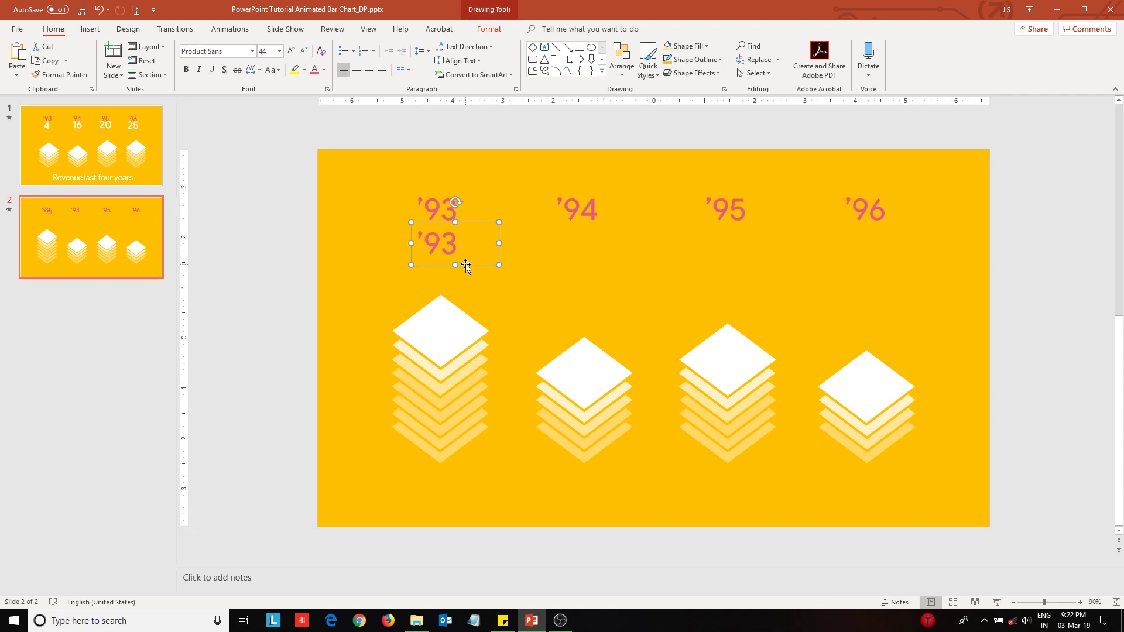
pyautogui.click(272, 54)
pyautogui.press('Return')
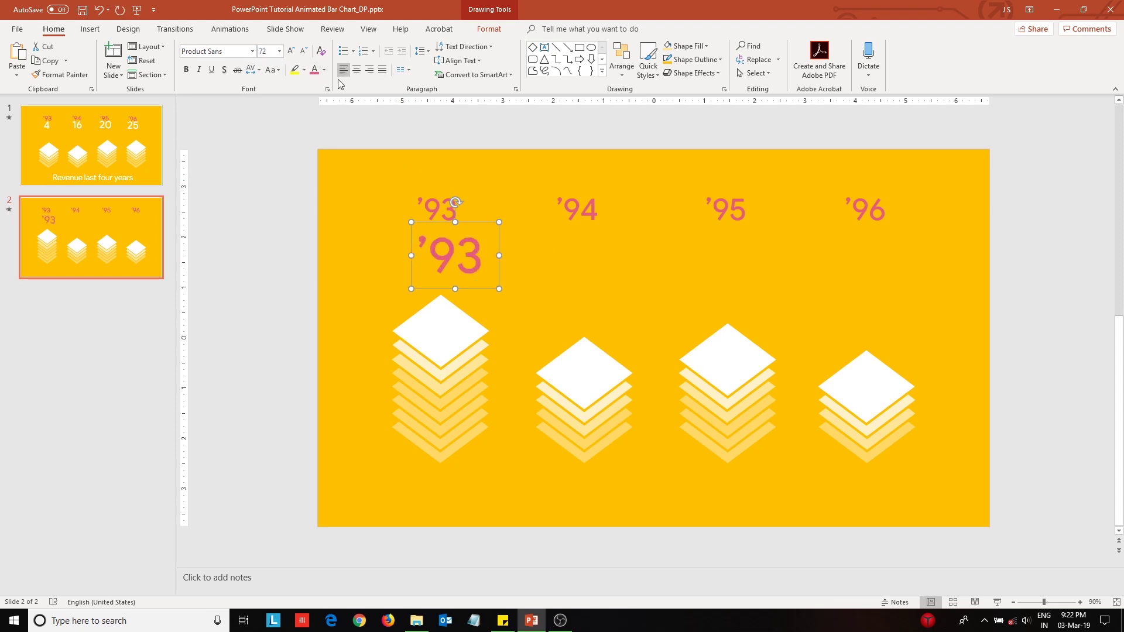
pyautogui.click(323, 69)
pyautogui.click(315, 95)
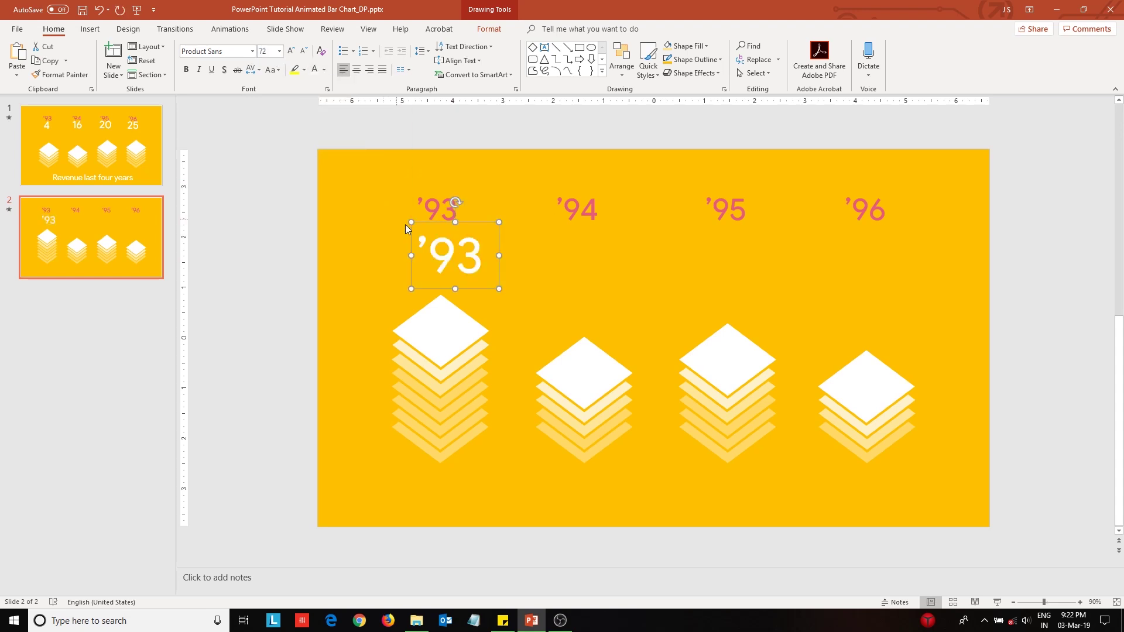
pyautogui.click(451, 252)
pyautogui.doubleClick(450, 252)
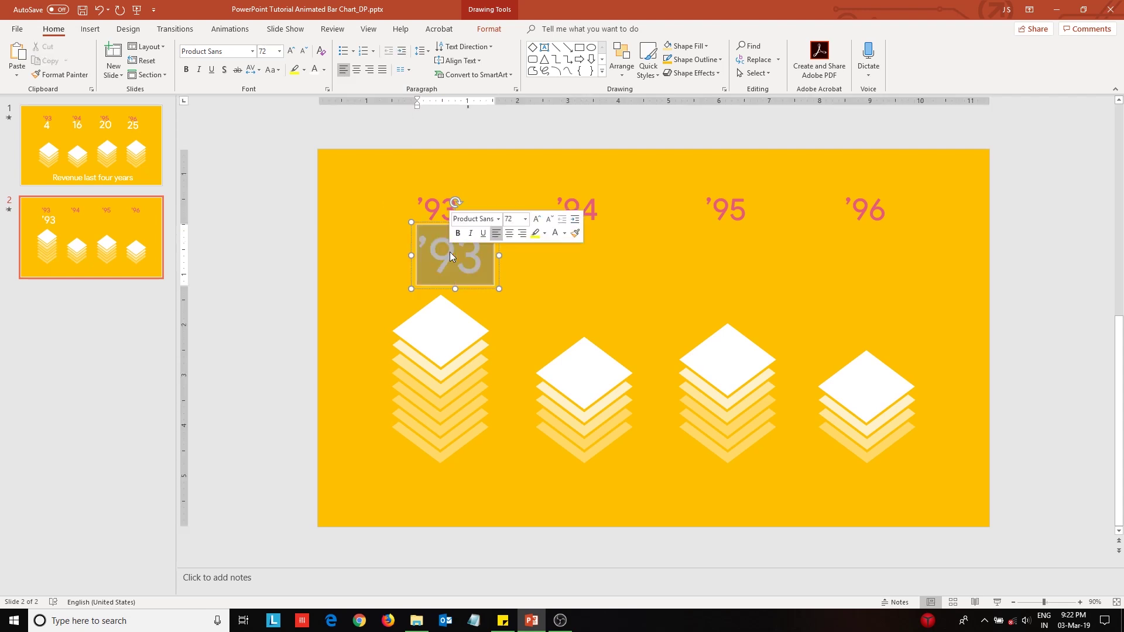
pyautogui.write('80')
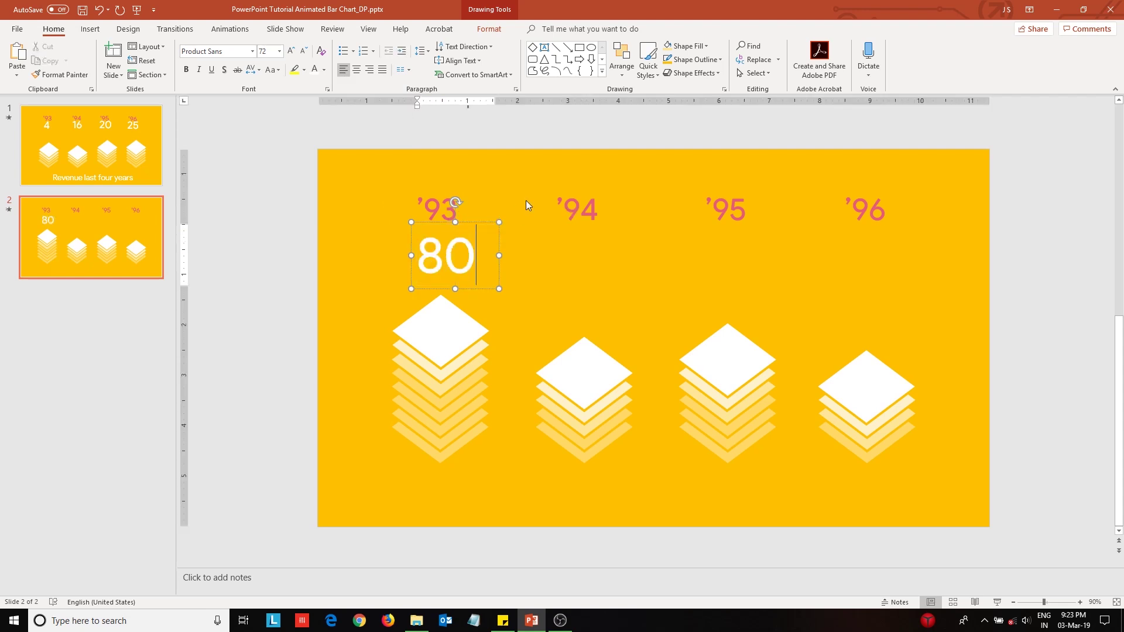
pyautogui.moveTo(479, 285); pyautogui.dragTo(467, 278)
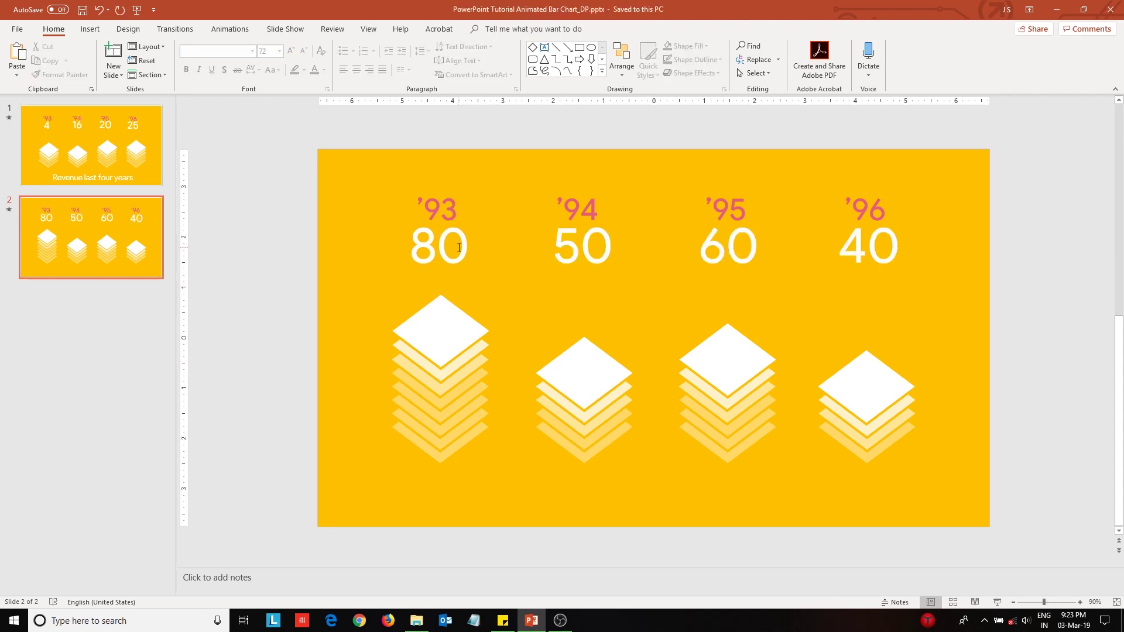
# Step: Duplicate the 80 value box, move the copy to the slide bottom, and set size 54
pyautogui.click(455, 253)
pyautogui.click(463, 279)
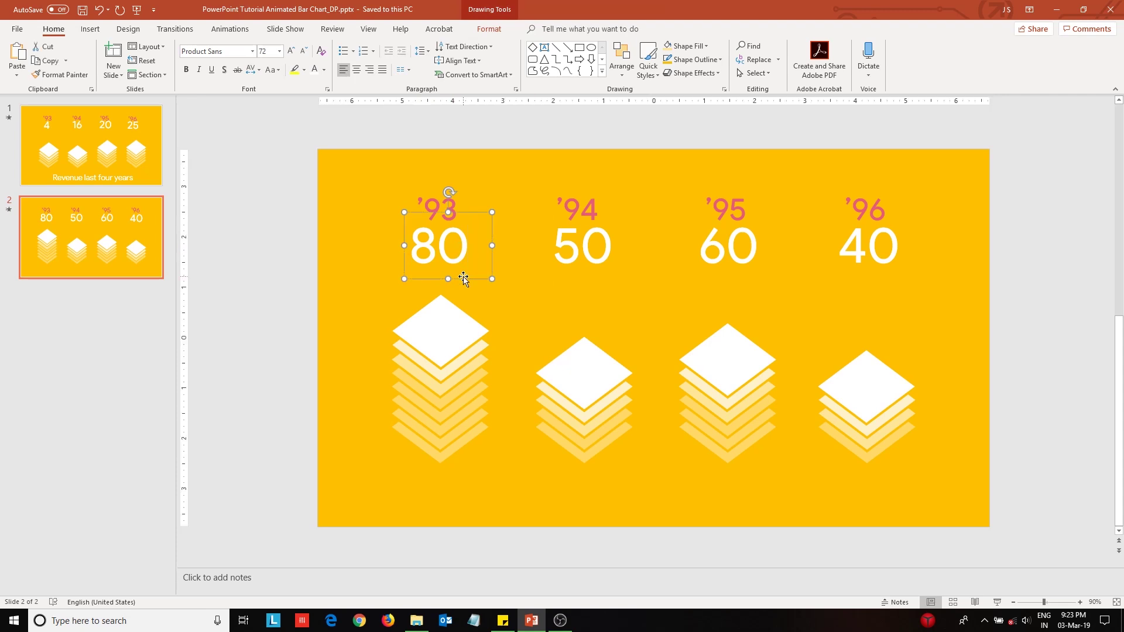
pyautogui.hotkey('ctrl', 'd')
pyautogui.moveTo(489, 291); pyautogui.dragTo(707, 527)
pyautogui.doubleClick(662, 490)
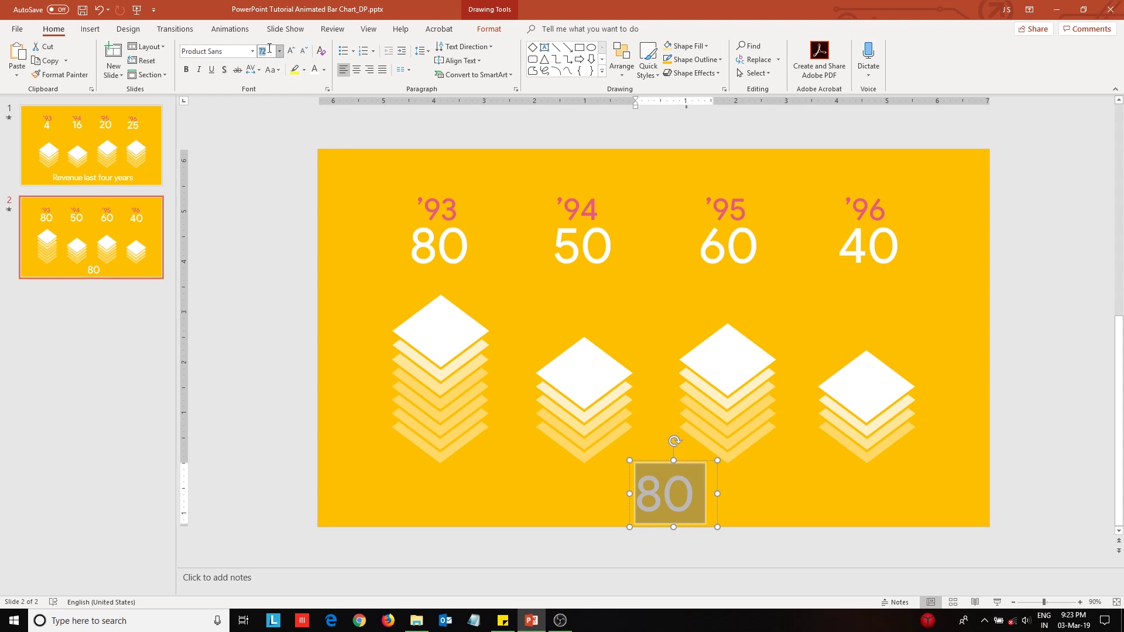
pyautogui.write('54')
pyautogui.press('Return')
# Step: Enter the title 'Revenue last four years', widen it to one line and centre it along the bottom
pyautogui.write('Reve')
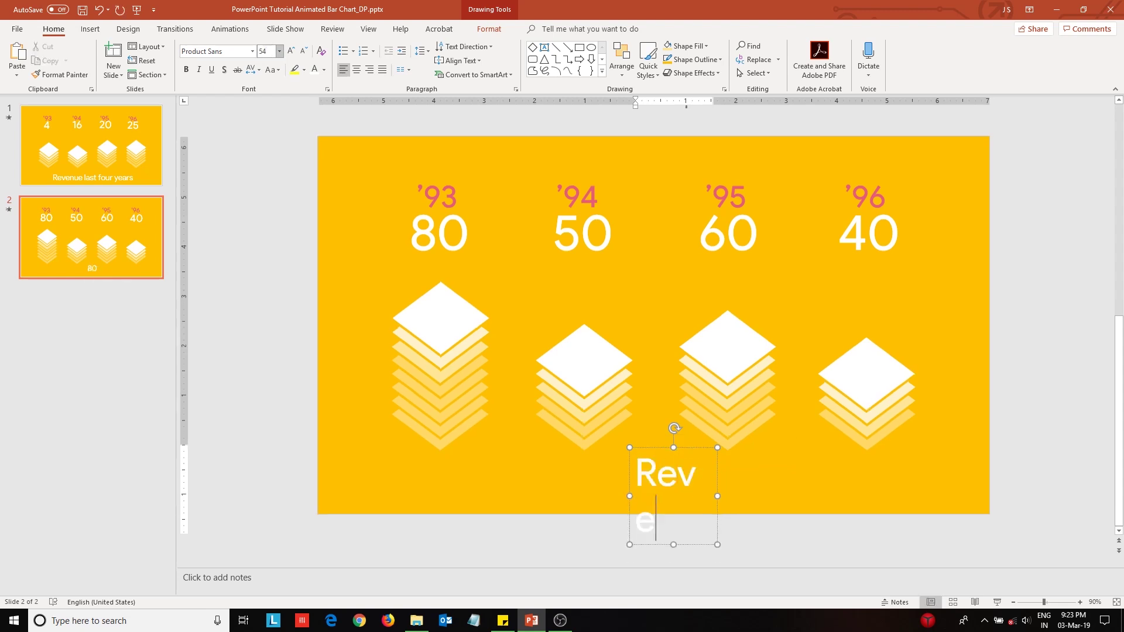
pyautogui.write('nue')
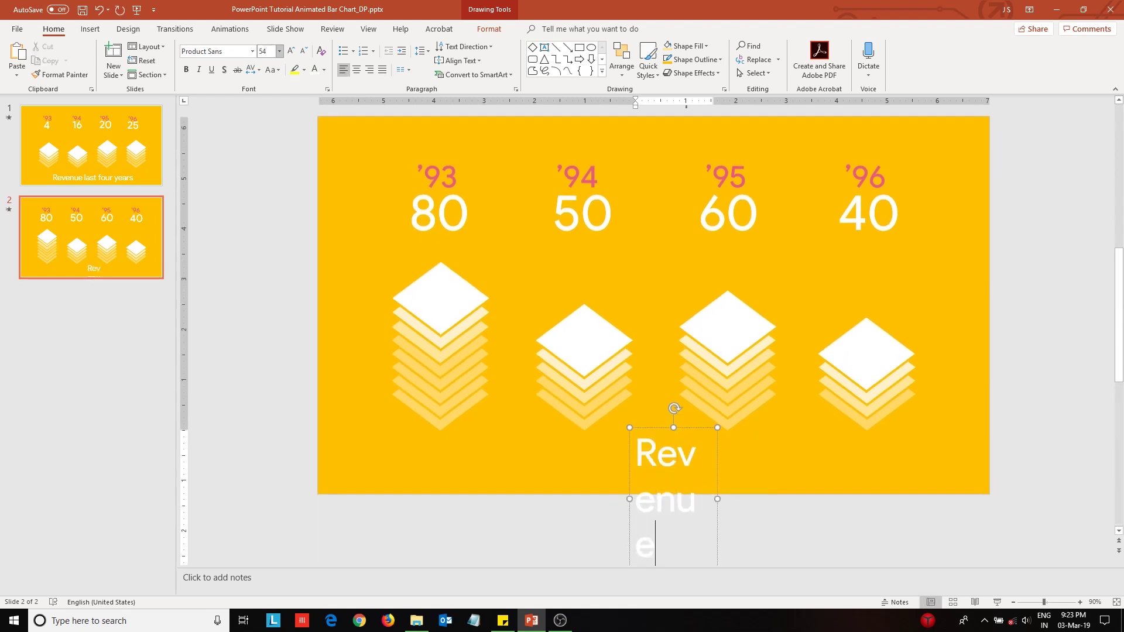
pyautogui.write(' last fo')
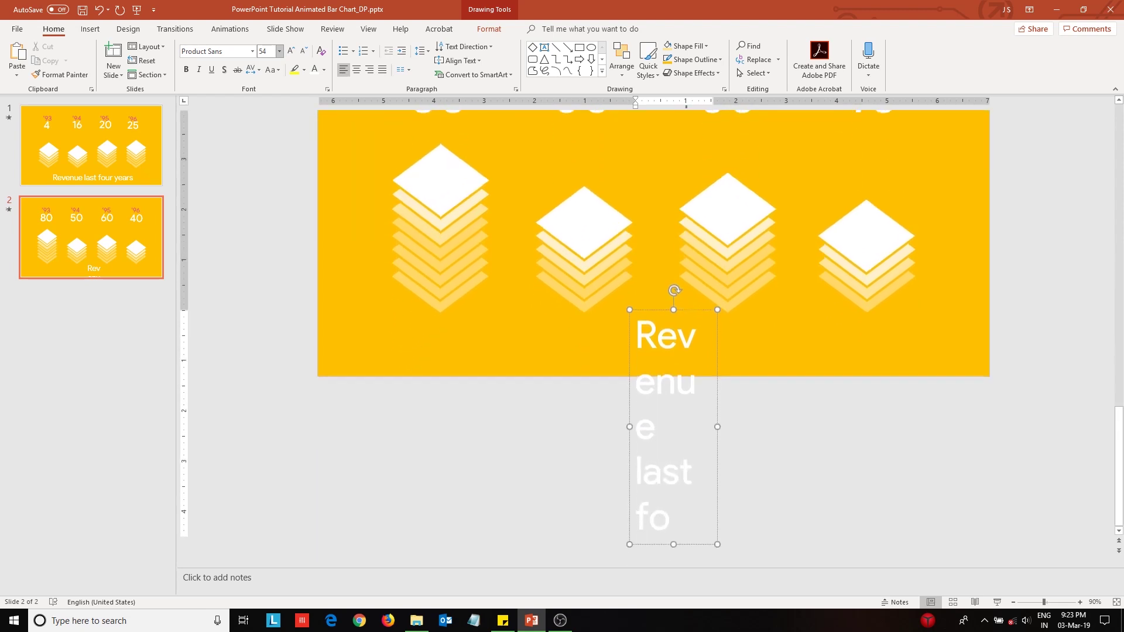
pyautogui.write('ur yrar')
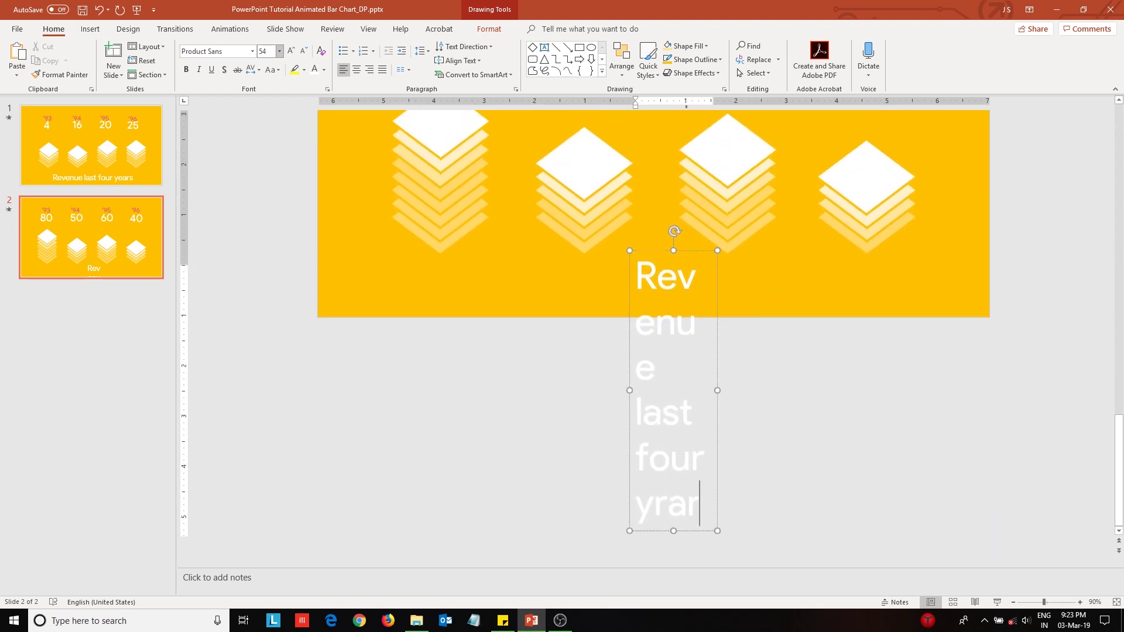
pyautogui.press('BackSpace')
pyautogui.press('BackSpace')
pyautogui.press('BackSpace')
pyautogui.write('ears')
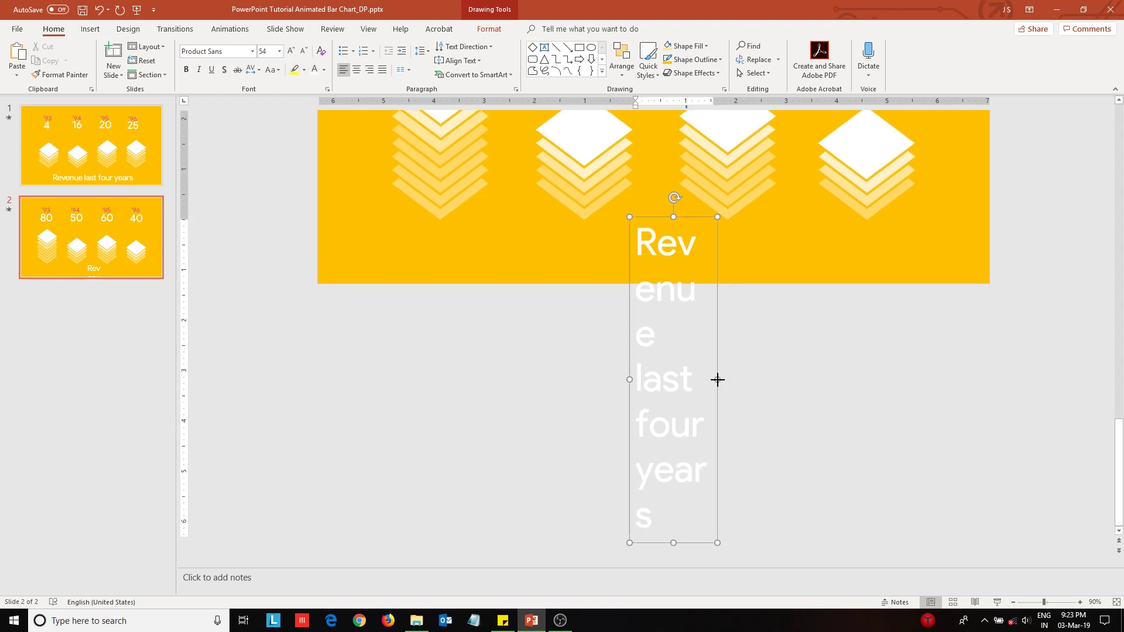
pyautogui.moveTo(718, 380); pyautogui.dragTo(956, 379)
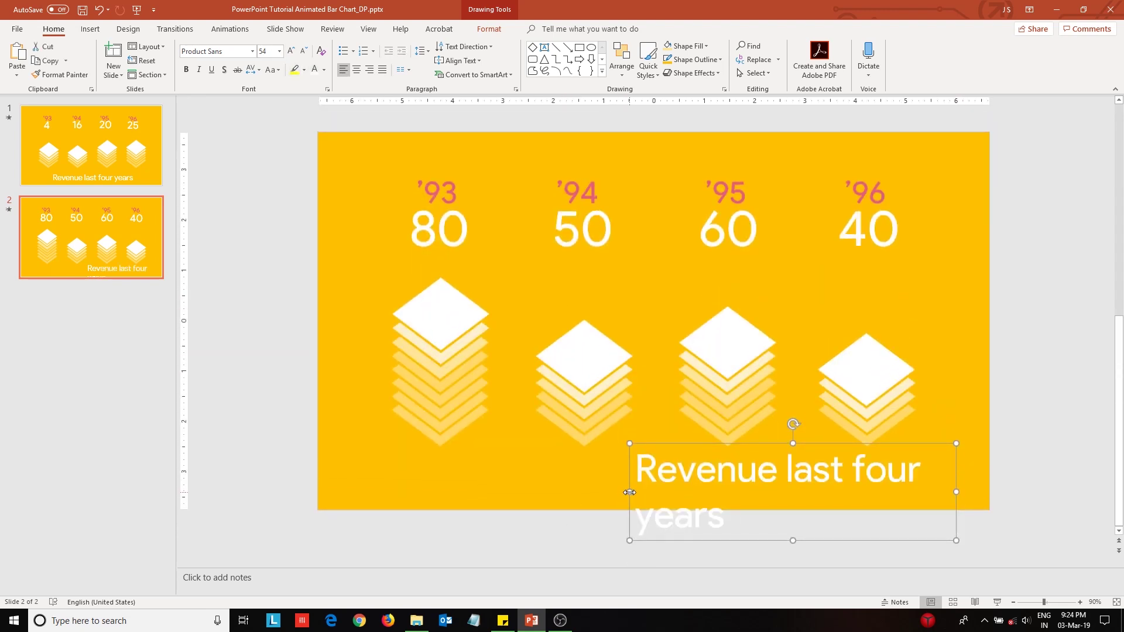
pyautogui.moveTo(629, 492); pyautogui.dragTo(447, 485)
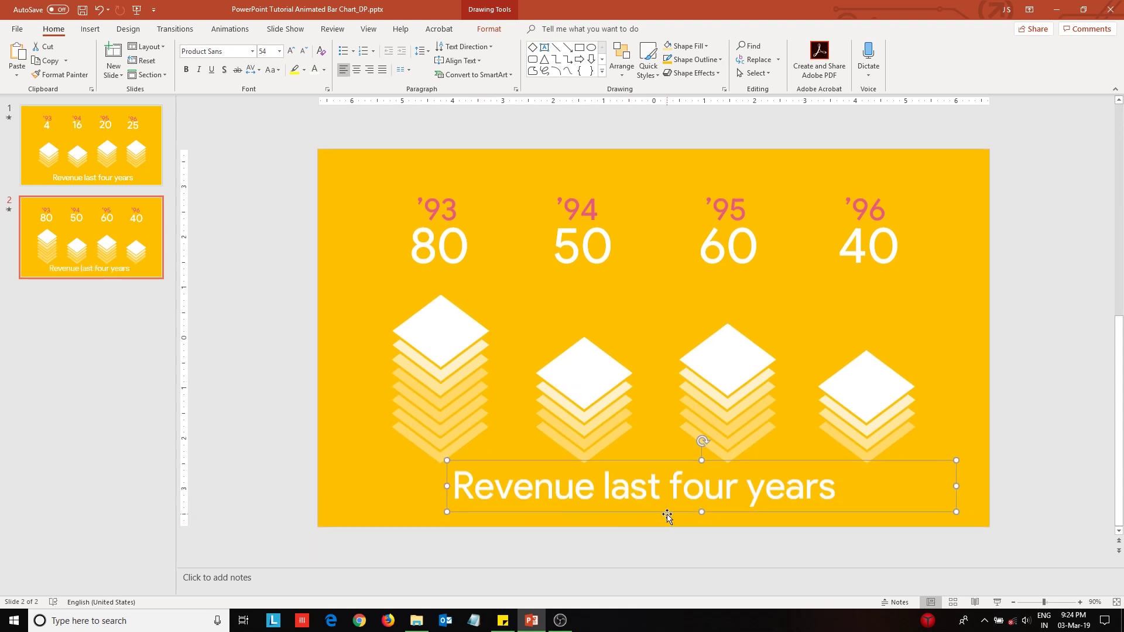
pyautogui.moveTo(669, 515); pyautogui.dragTo(696, 518)
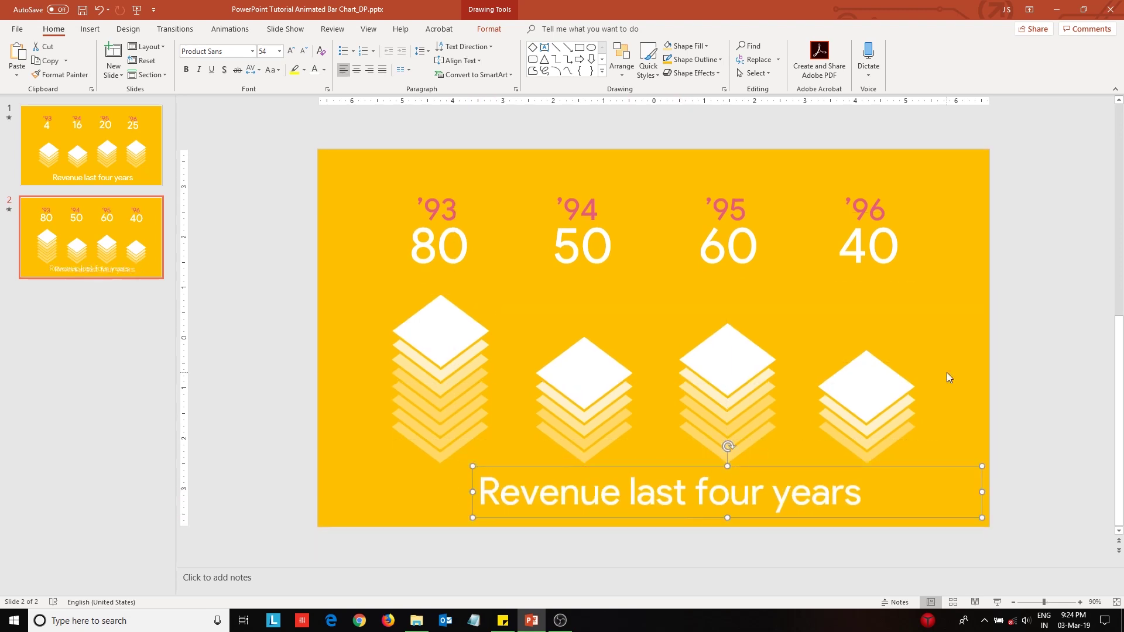
pyautogui.click(1031, 334)
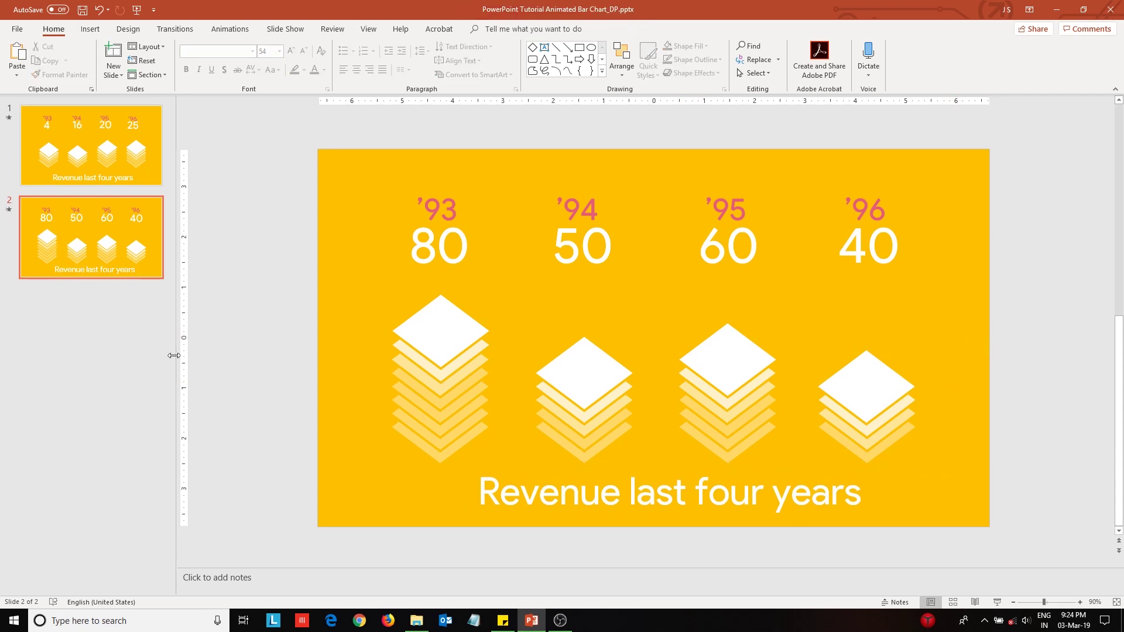
# Step: Nudge the year labels, values and diamond stacks upward, then show the animation settings
pyautogui.moveTo(239, 139)
pyautogui.mouseDown()
pyautogui.moveTo(1000, 302)
pyautogui.moveTo(1068, 299)
pyautogui.mouseUp()
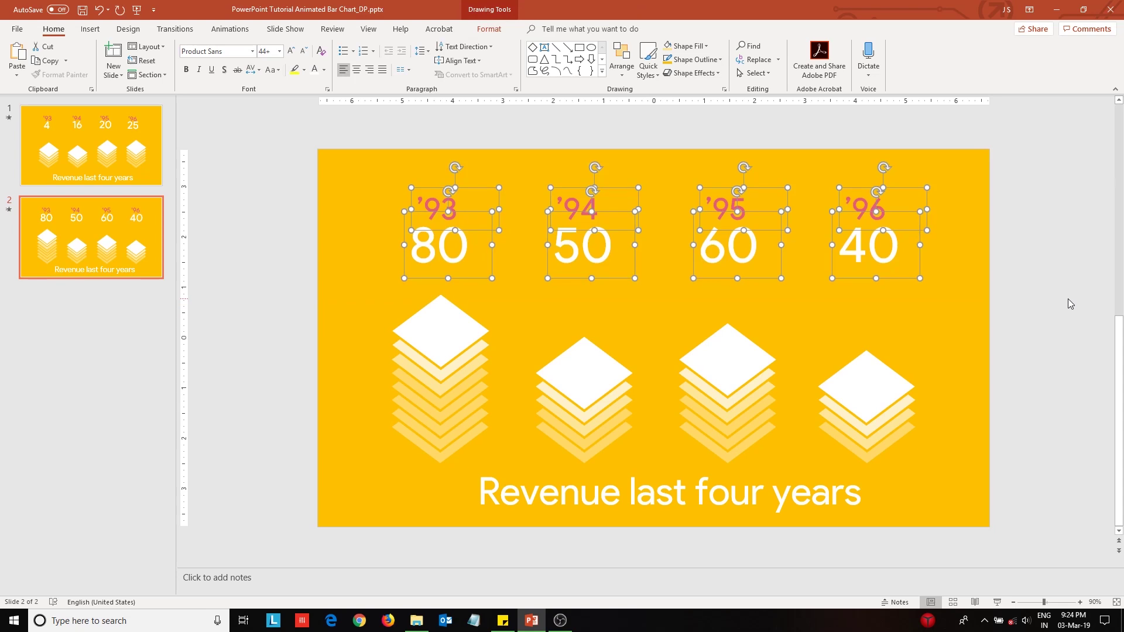
pyautogui.press('Up')
pyautogui.press('Up')
pyautogui.press('Up')
pyautogui.click(255, 266)
pyautogui.moveTo(255, 266); pyautogui.dragTo(1071, 473)
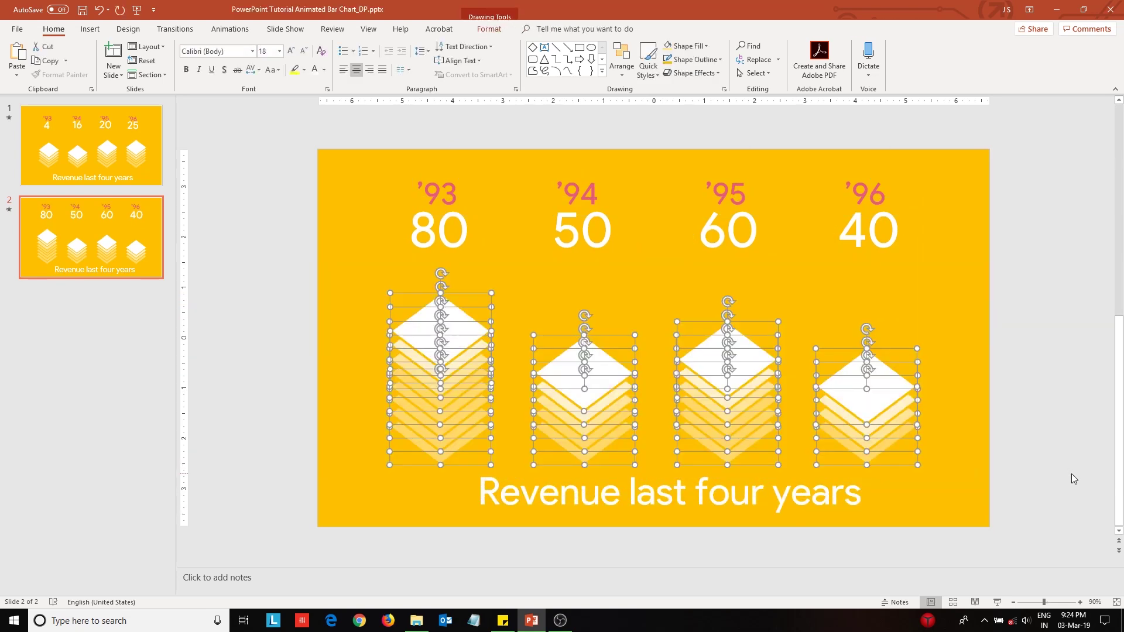
pyautogui.press('Up')
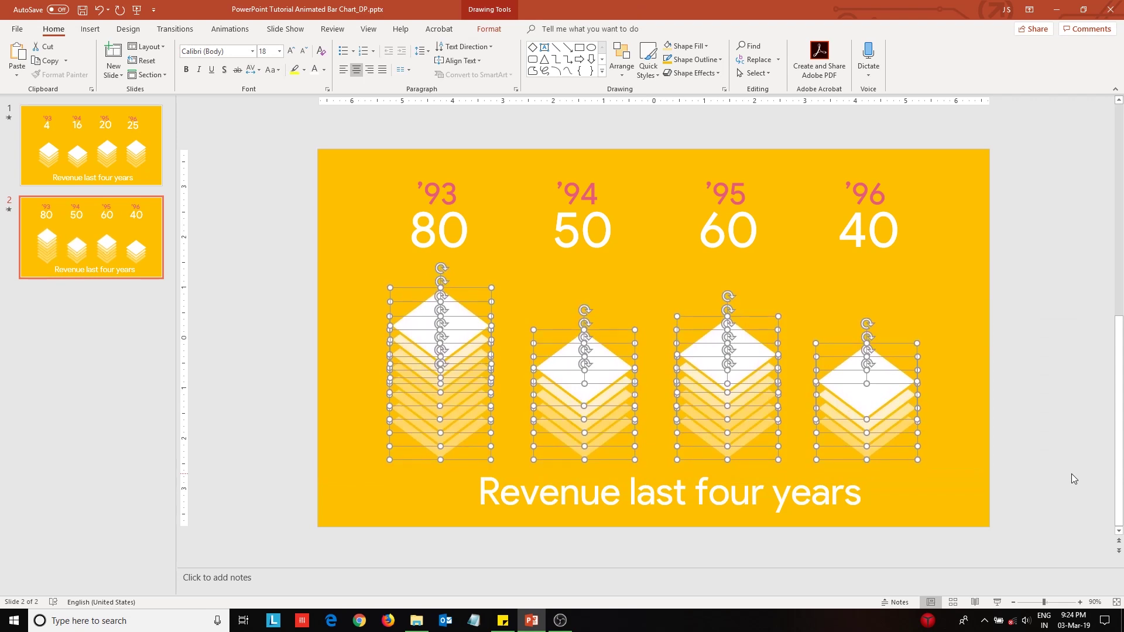
pyautogui.click(1071, 473)
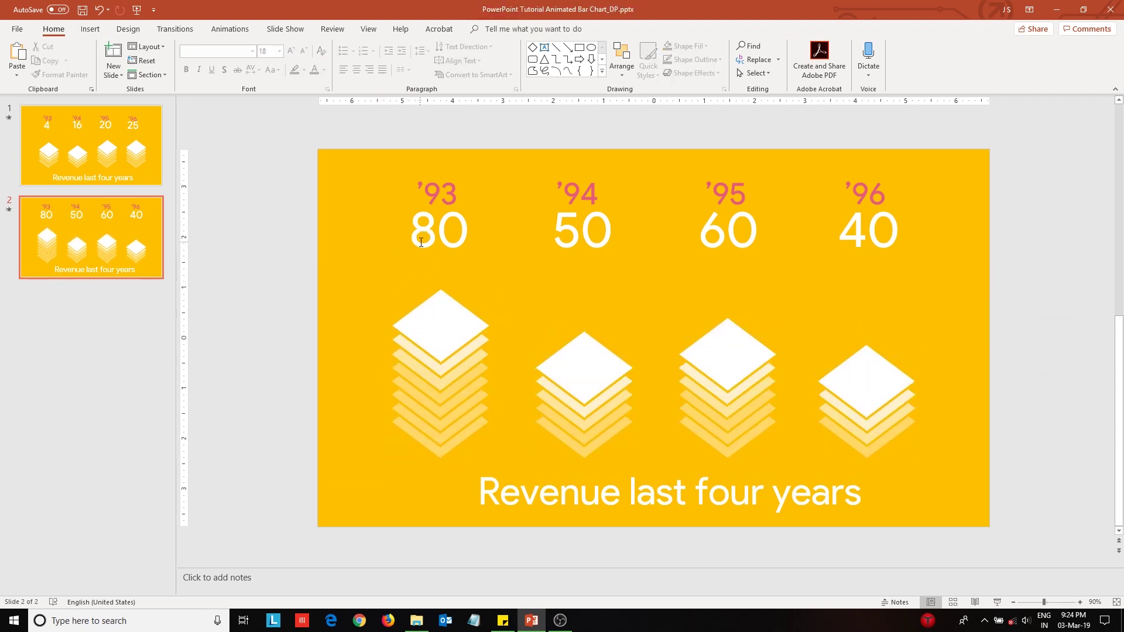
pyautogui.click(229, 28)
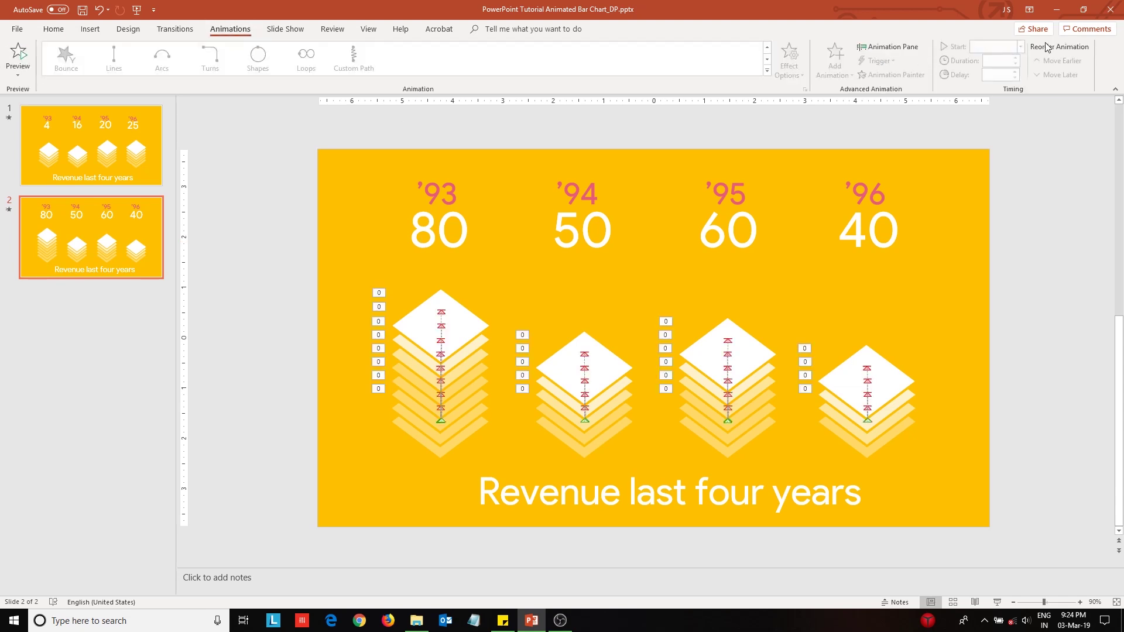
# Step: With the Animation Pane shown, give the values 80, 50, 60 and 40 a Float In entrance
pyautogui.click(888, 46)
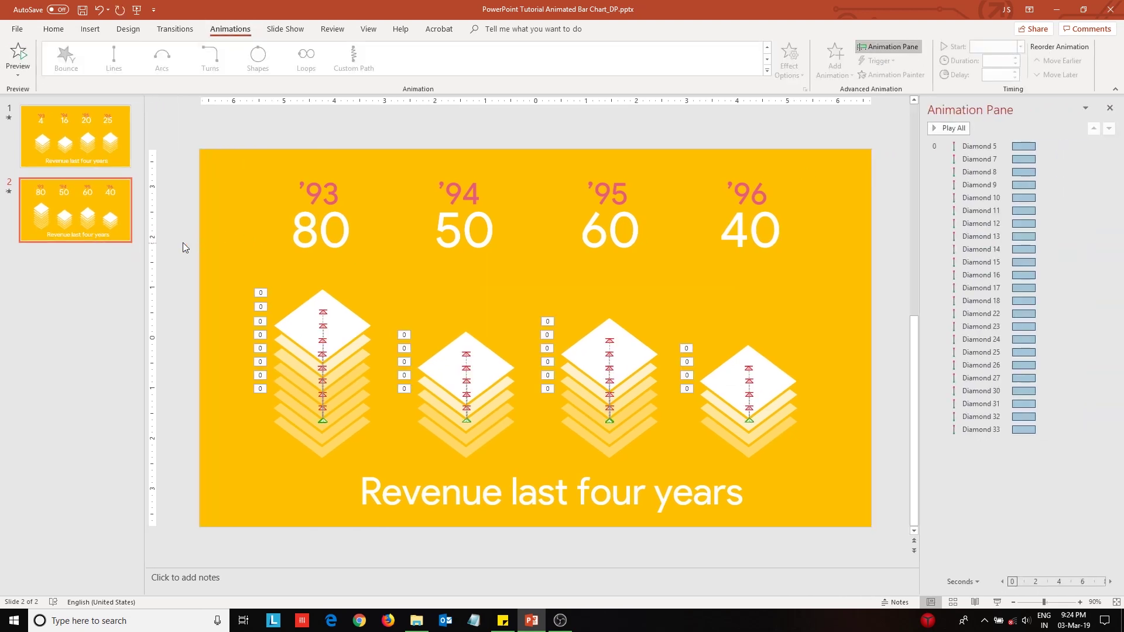
pyautogui.click(316, 244)
pyautogui.keyDown('shift'); pyautogui.click(464, 242); pyautogui.keyUp('shift')
pyautogui.keyDown('shift'); pyautogui.click(619, 246); pyautogui.keyUp('shift')
pyautogui.keyDown('shift'); pyautogui.click(763, 235); pyautogui.keyUp('shift')
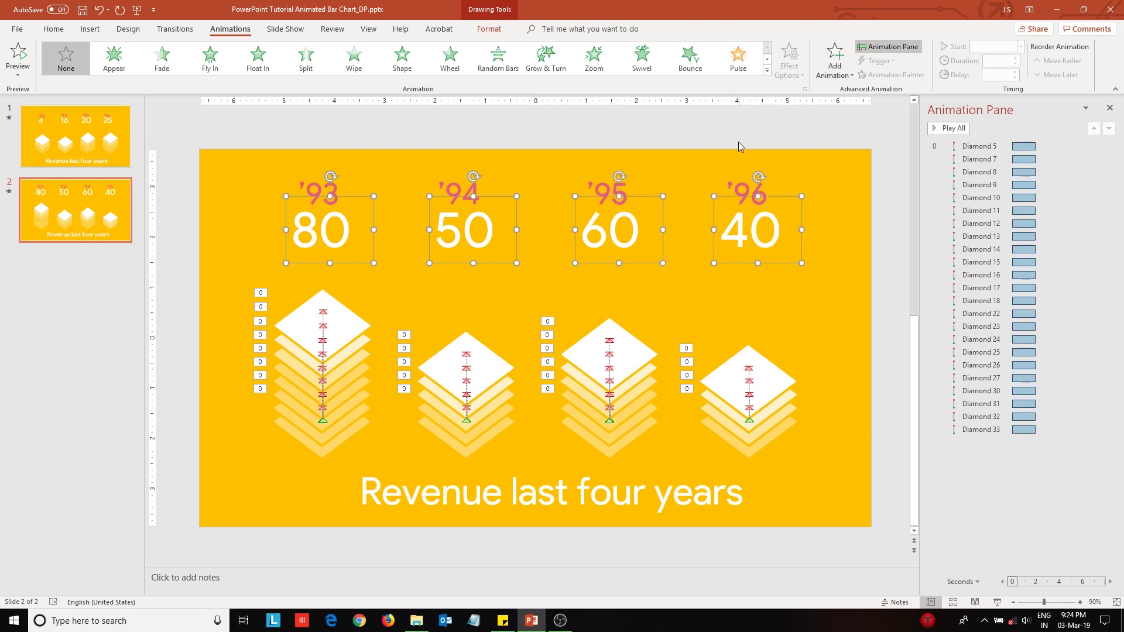
pyautogui.click(766, 71)
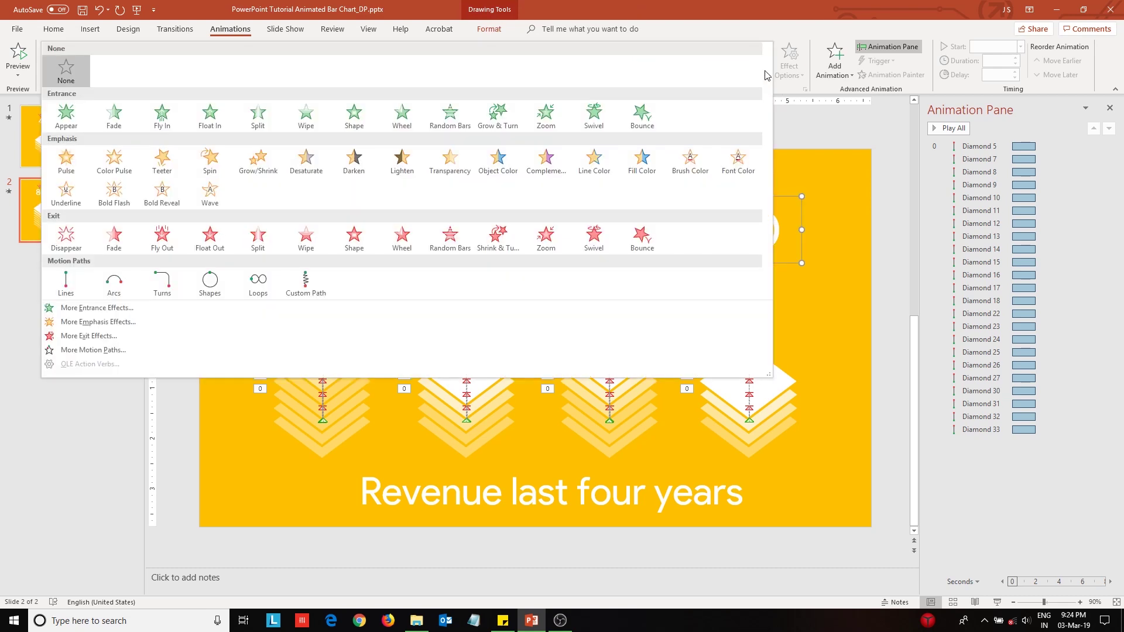
pyautogui.click(231, 116)
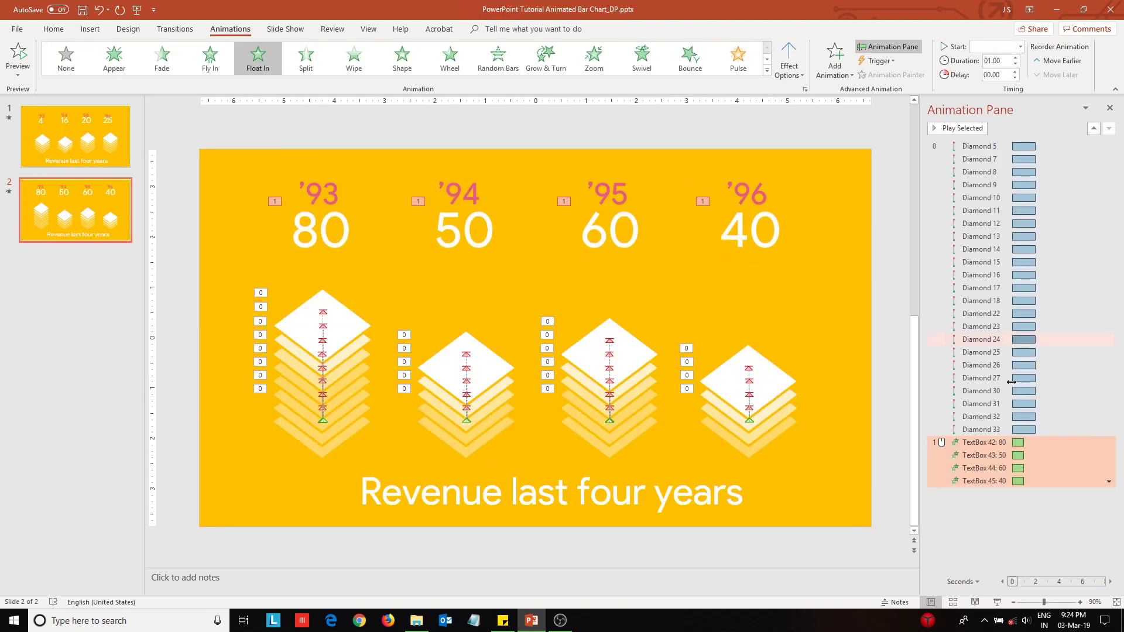
# Step: Set the value animations' delay to 01.00 seconds and open the 40 animation's timing options
pyautogui.doubleClick(1004, 75)
pyautogui.write('1')
pyautogui.press('Return')
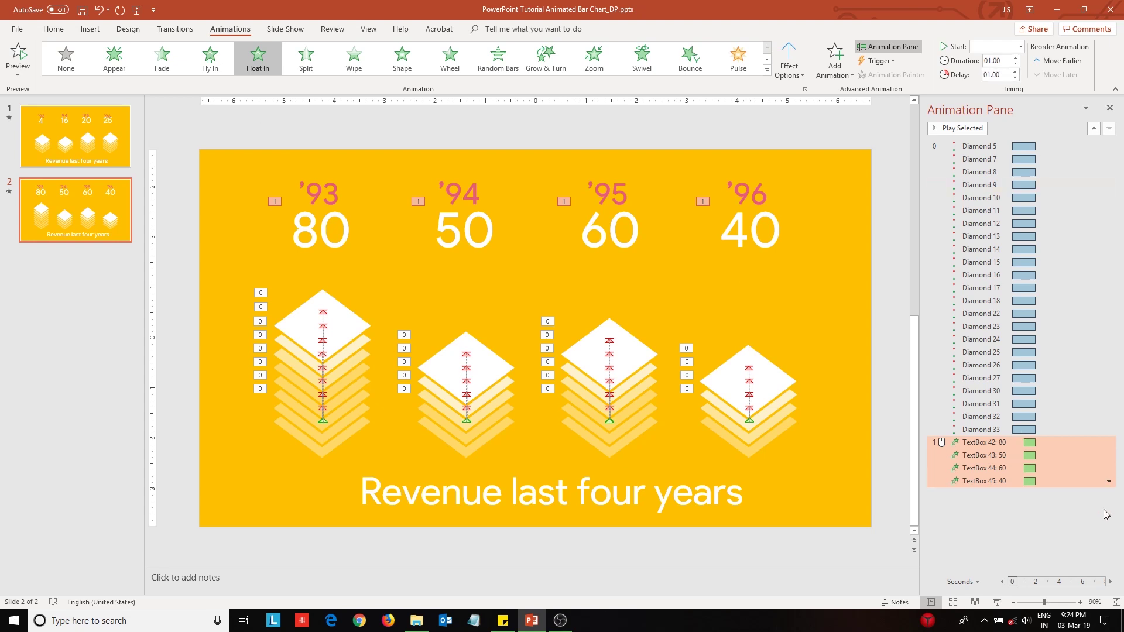
pyautogui.click(1109, 481)
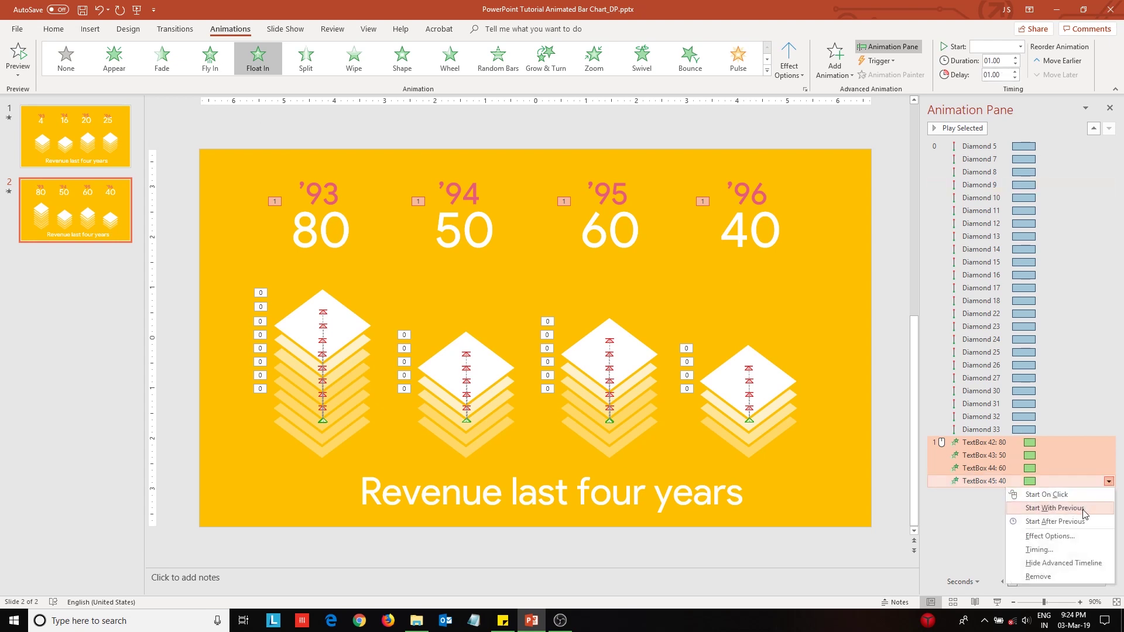